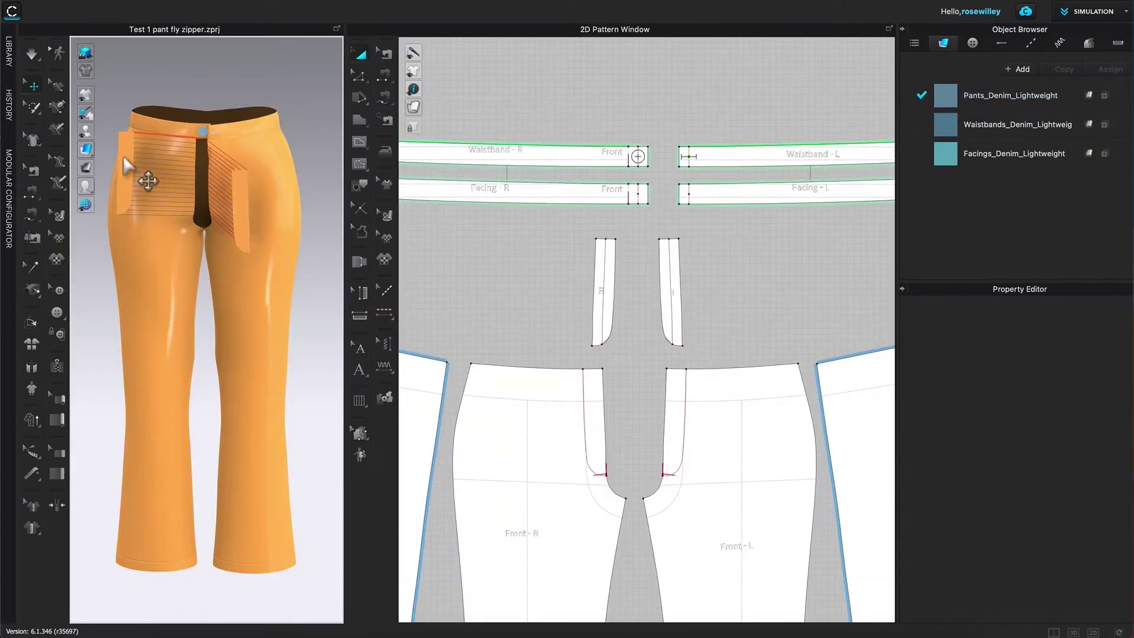
Select a fly piece and move it next to the other fly piece
{"action": "left_click", "coordinate": [124, 158]}
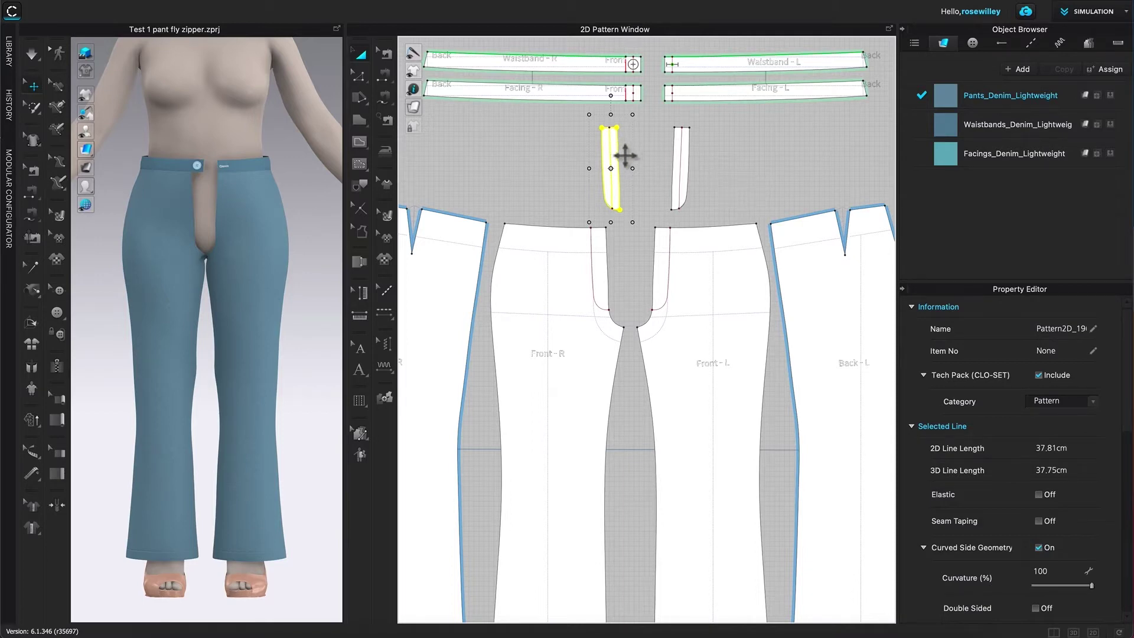
{"action": "left_click_drag", "start_coordinate": [621, 158], "coordinate": [642, 199]}
{"action": "left_click_drag", "start_coordinate": [694, 170], "coordinate": [618, 169]}
Undo the accidental fold-line drag and raise the second fly level beside the first
{"action": "left_click_drag", "start_coordinate": [647, 230], "coordinate": [663, 179]}
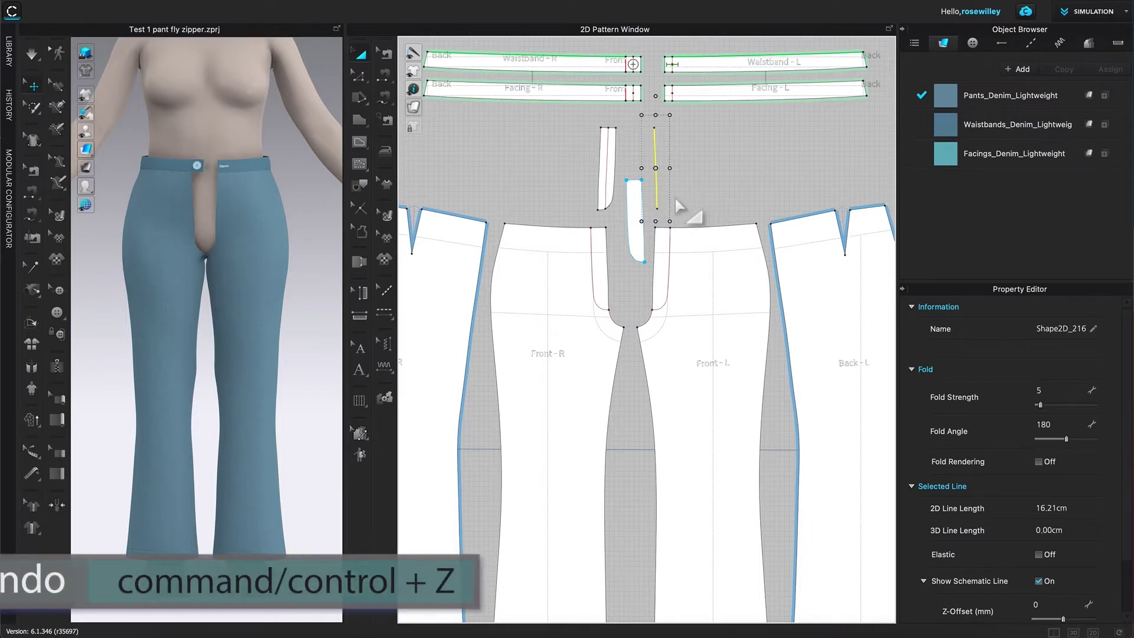
{"action": "key", "text": "ctrl+z"}
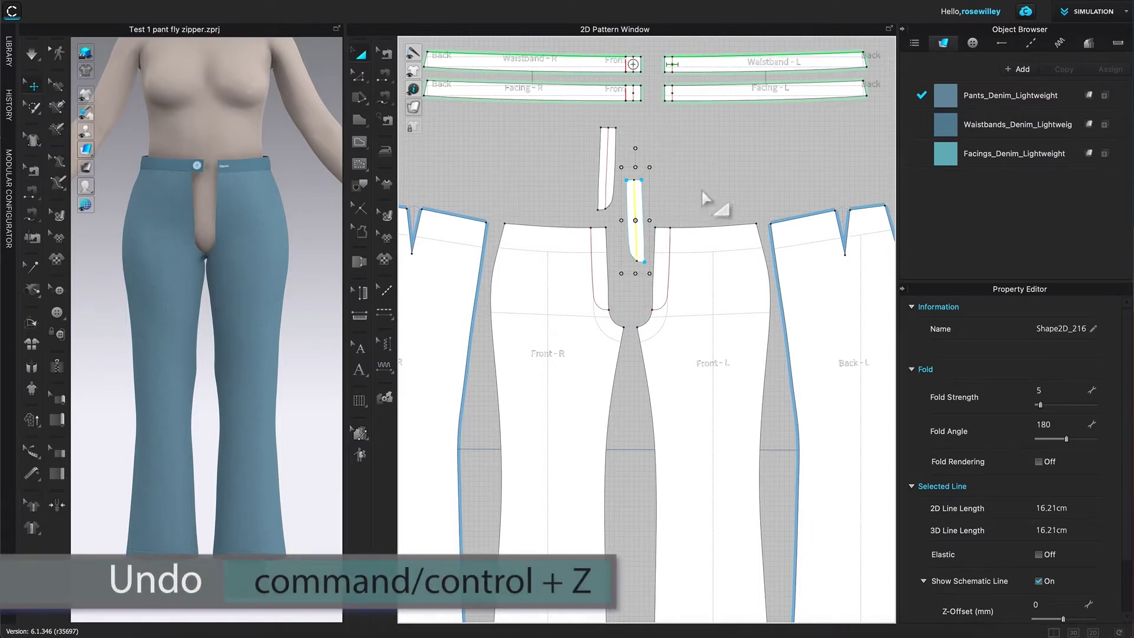
{"action": "left_click", "coordinate": [709, 183]}
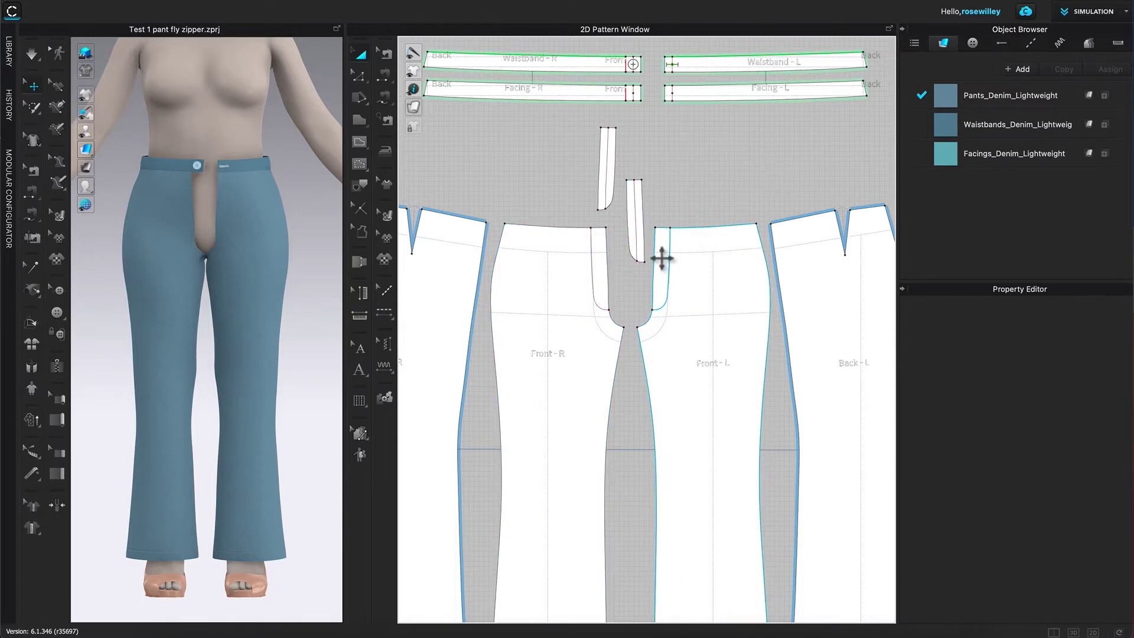
{"action": "left_click_drag", "start_coordinate": [649, 264], "coordinate": [676, 218]}
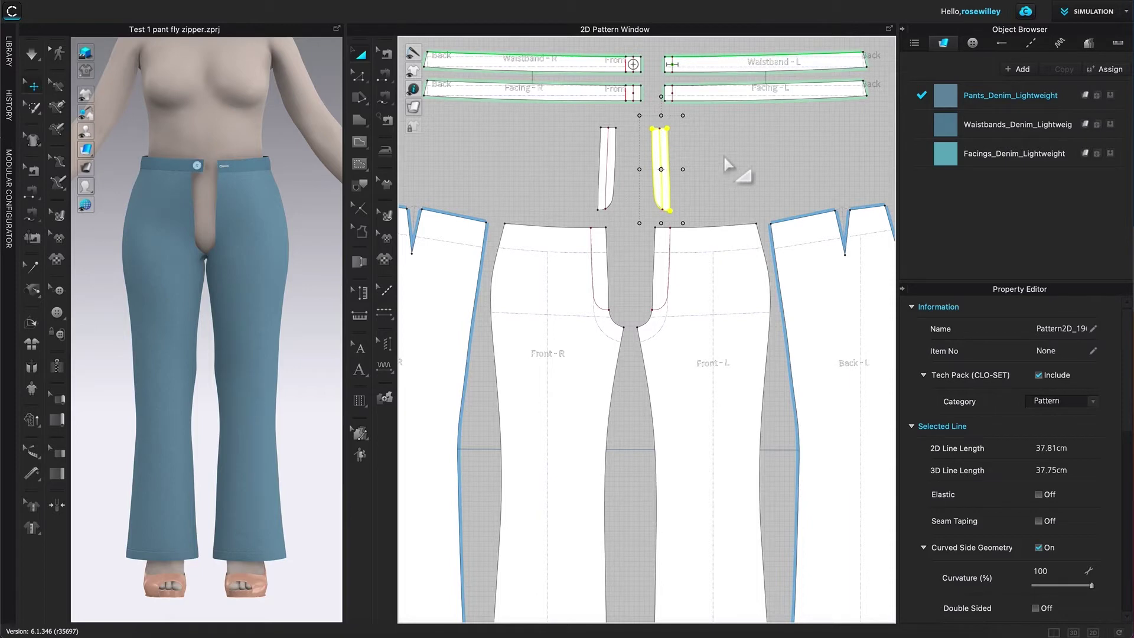
{"action": "left_click", "coordinate": [757, 167]}
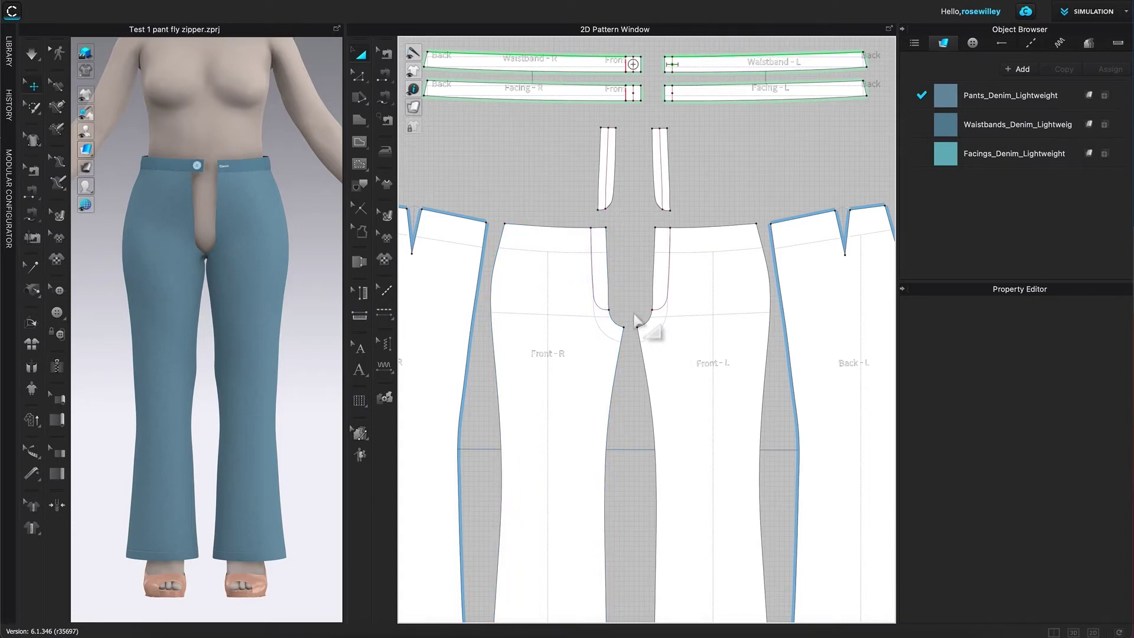
Add an R text annotation to the left fly piece
{"action": "scroll", "coordinate": [669, 204], "scroll_direction": "up", "scroll_amount": 2}
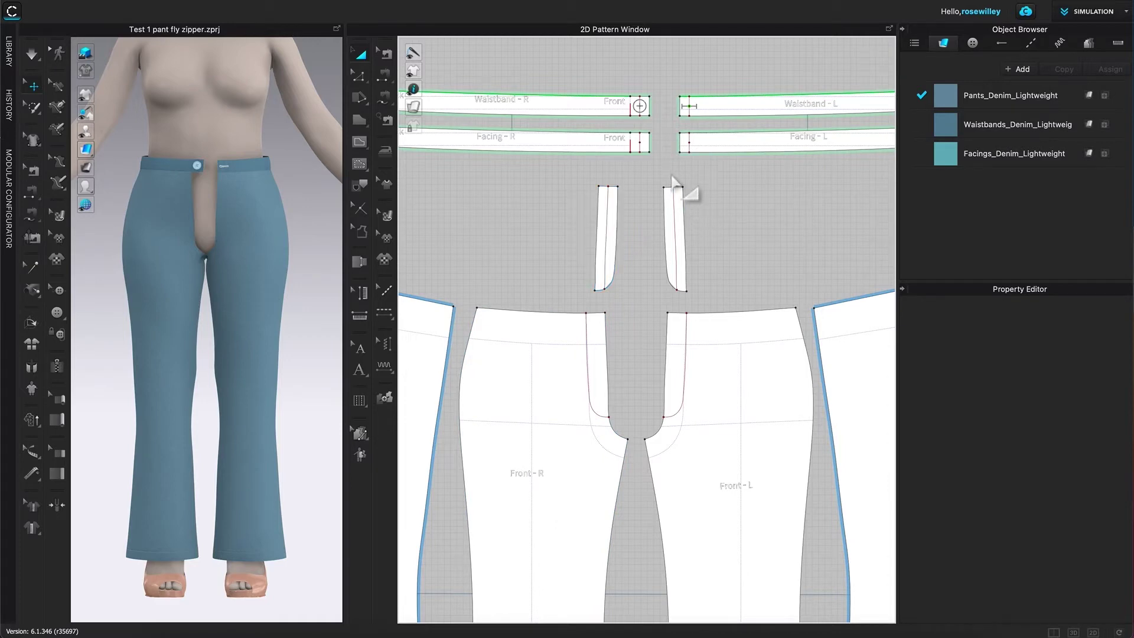
{"action": "left_click", "coordinate": [361, 370]}
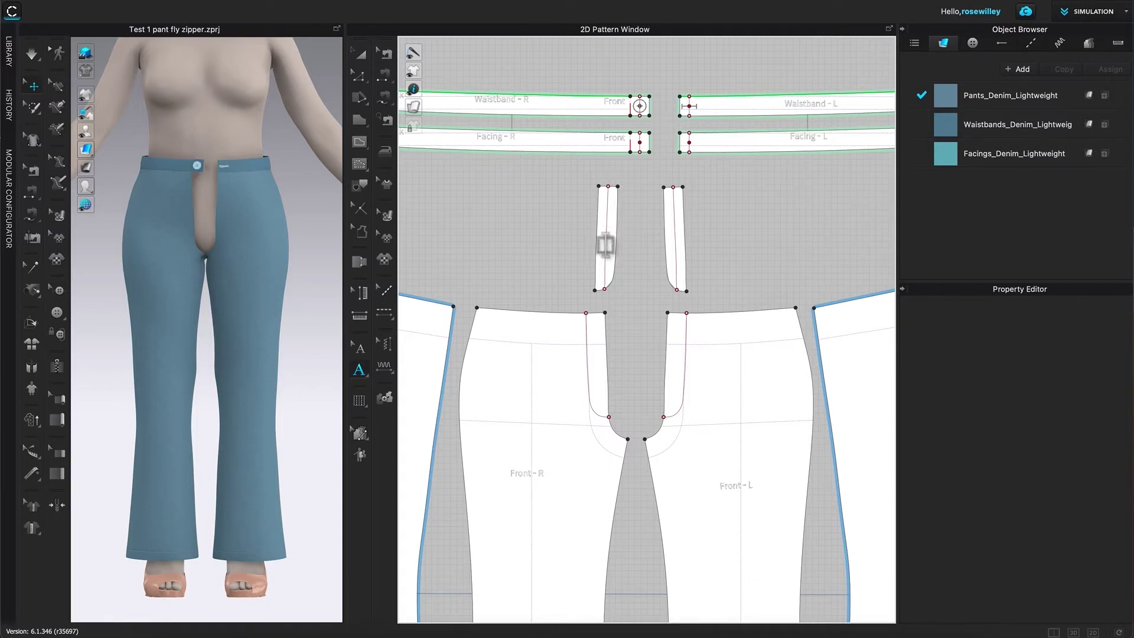
{"action": "left_click", "coordinate": [606, 245]}
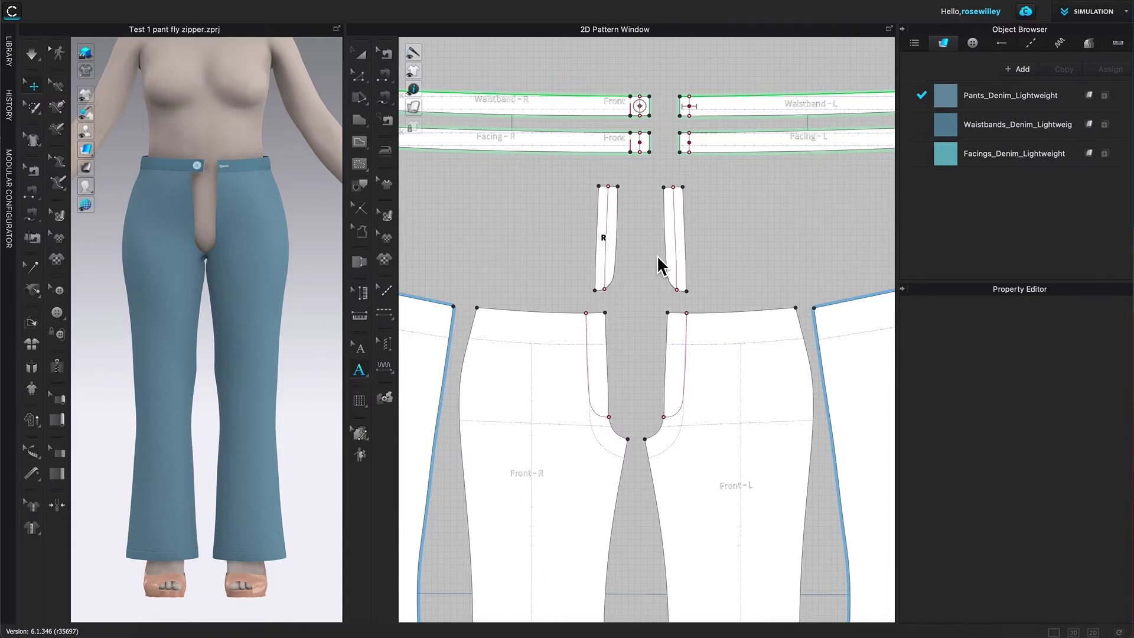
{"action": "left_click", "coordinate": [679, 239]}
Add an L text annotation to the Fly-L piece
{"action": "left_click", "coordinate": [361, 352]}
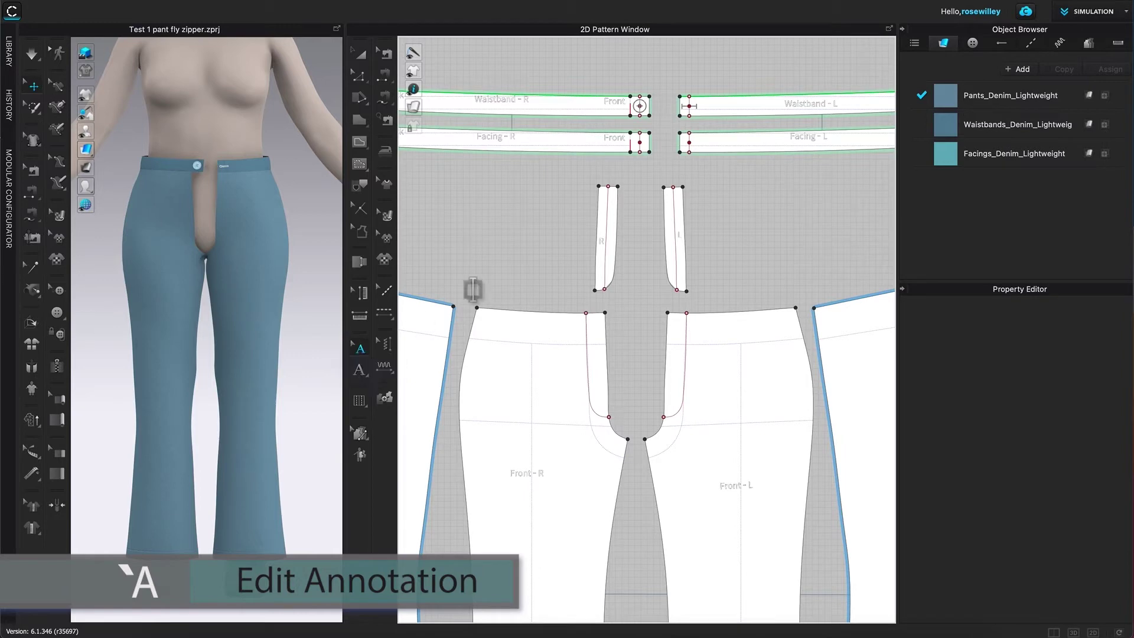
{"action": "left_click", "coordinate": [603, 241]}
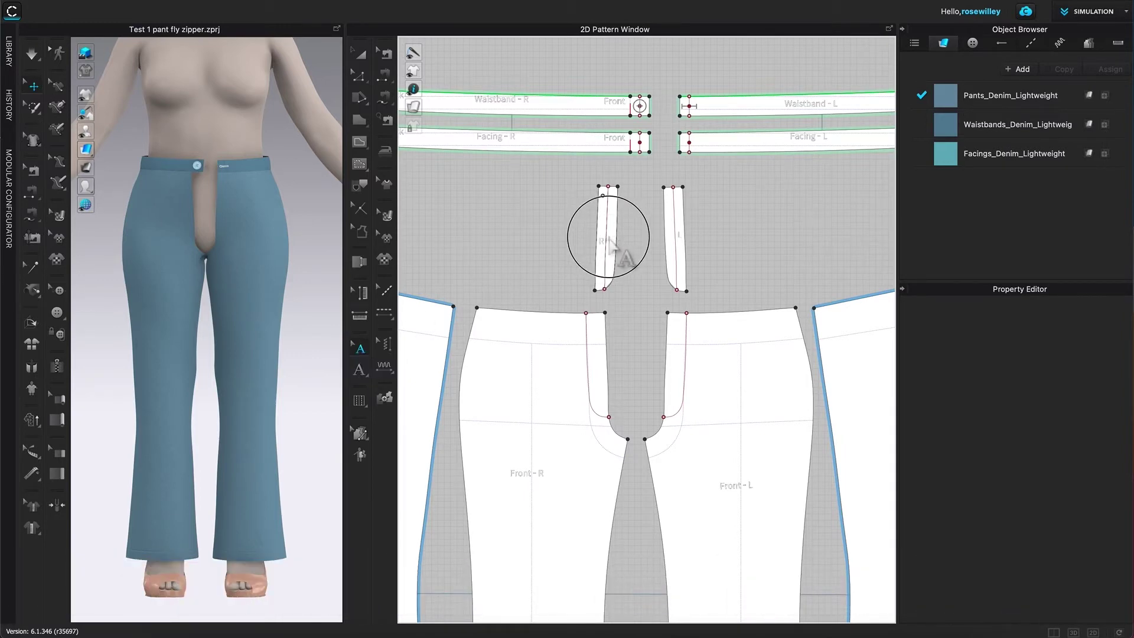
{"action": "left_click", "coordinate": [679, 234]}
{"action": "type", "text": "L"}
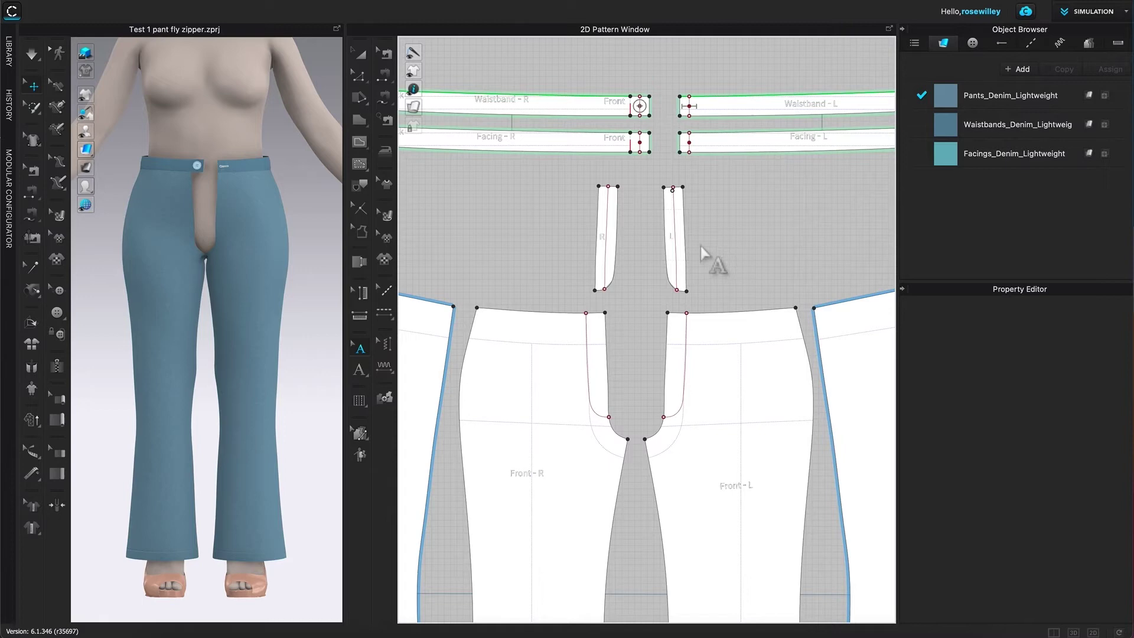
Reposition the L label on Fly-L and trim Fly-R's 'RR' label to a single R
{"action": "scroll", "coordinate": [691, 246], "scroll_direction": "up", "scroll_amount": 4}
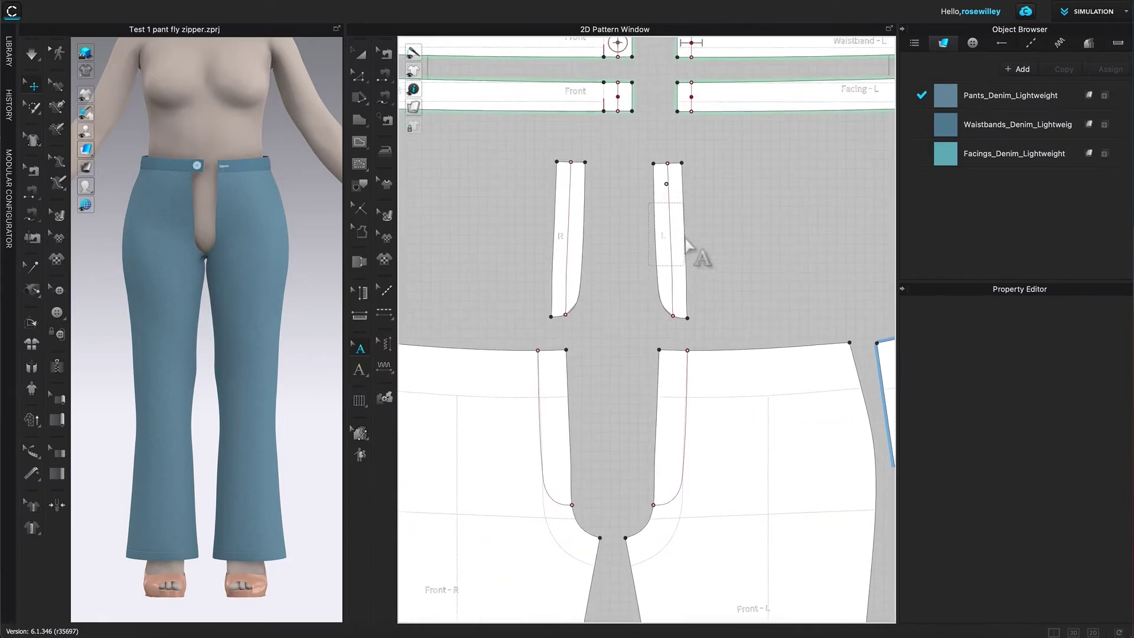
{"action": "scroll", "coordinate": [691, 247], "scroll_direction": "up", "scroll_amount": 3}
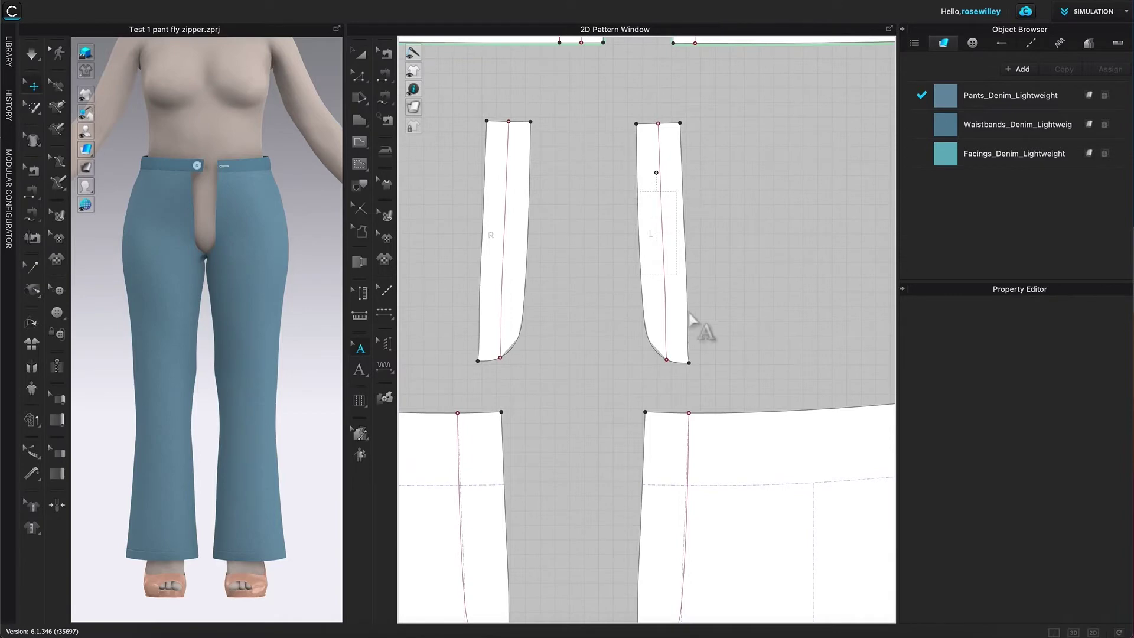
{"action": "scroll", "coordinate": [663, 230], "scroll_direction": "down", "scroll_amount": 3}
{"action": "scroll", "coordinate": [663, 239], "scroll_direction": "up", "scroll_amount": 3}
{"action": "left_click", "coordinate": [653, 236]}
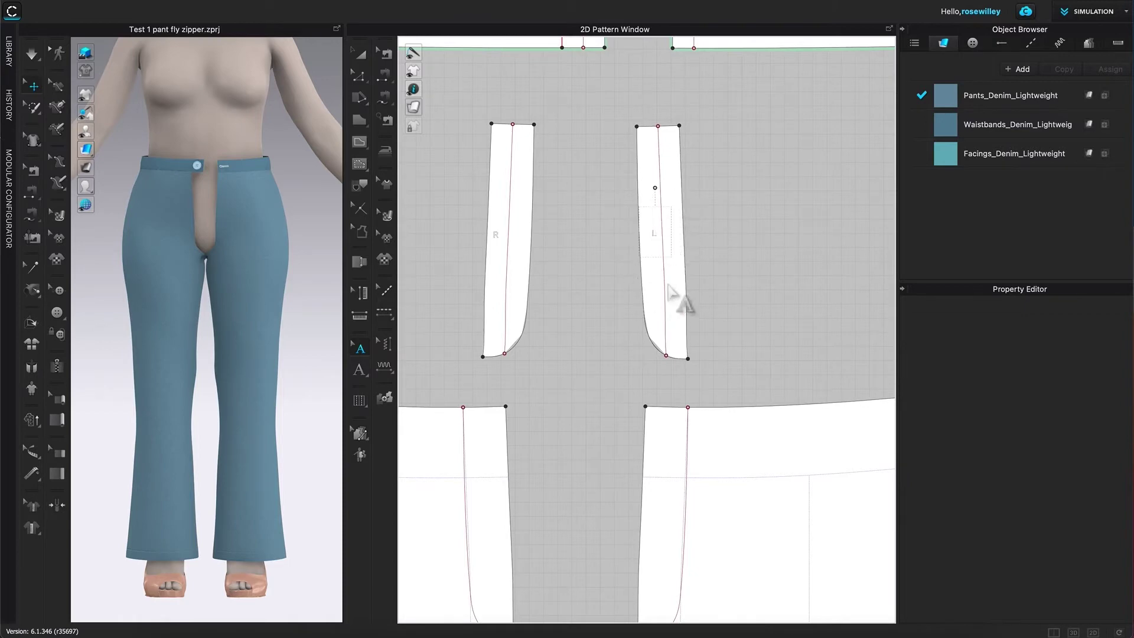
{"action": "left_click", "coordinate": [501, 236]}
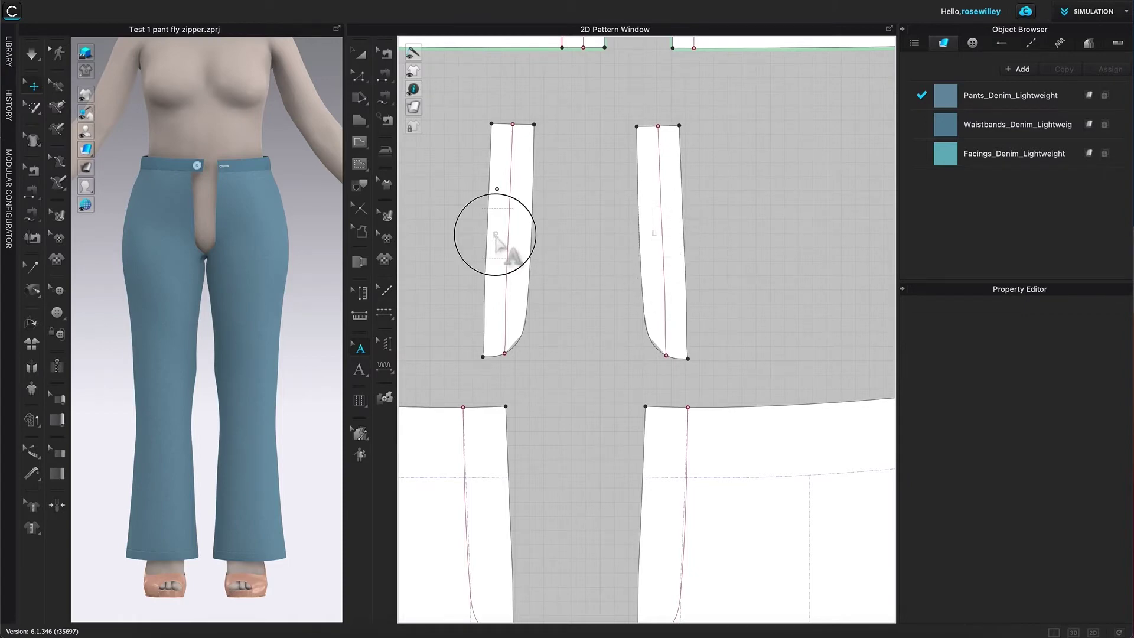
{"action": "key", "text": "BackSpace"}
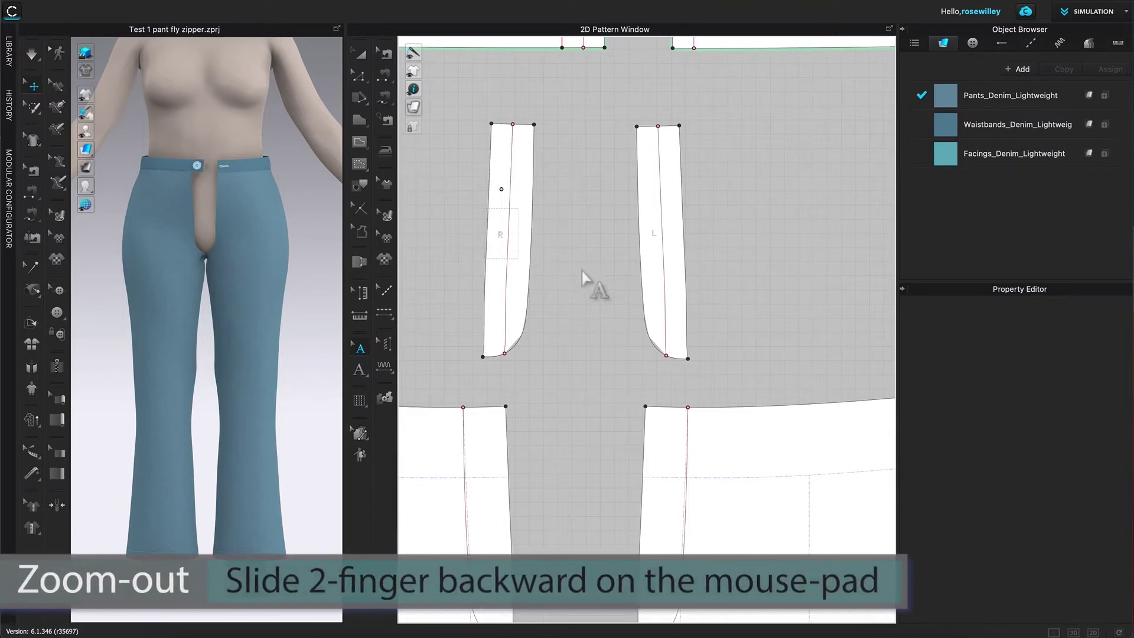
{"action": "scroll", "coordinate": [587, 283], "scroll_direction": "down", "scroll_amount": 3}
{"action": "scroll", "coordinate": [591, 283], "scroll_direction": "down", "scroll_amount": 3}
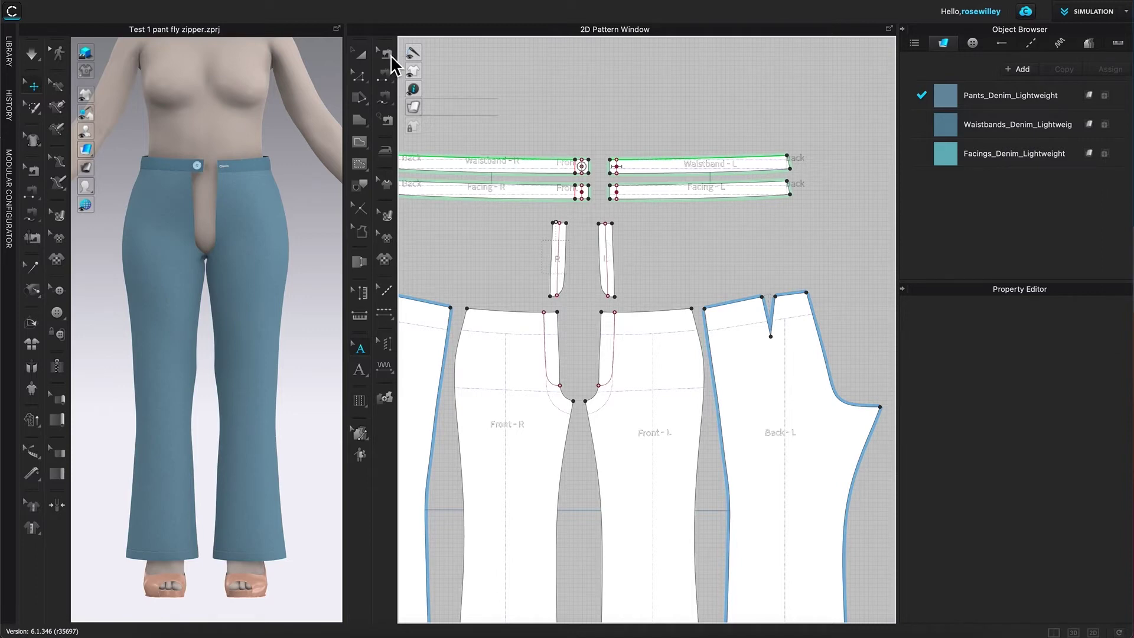
Read the Fly-L long edge length of 16.21 cm, then pick the Notch tool
{"action": "left_click", "coordinate": [362, 81]}
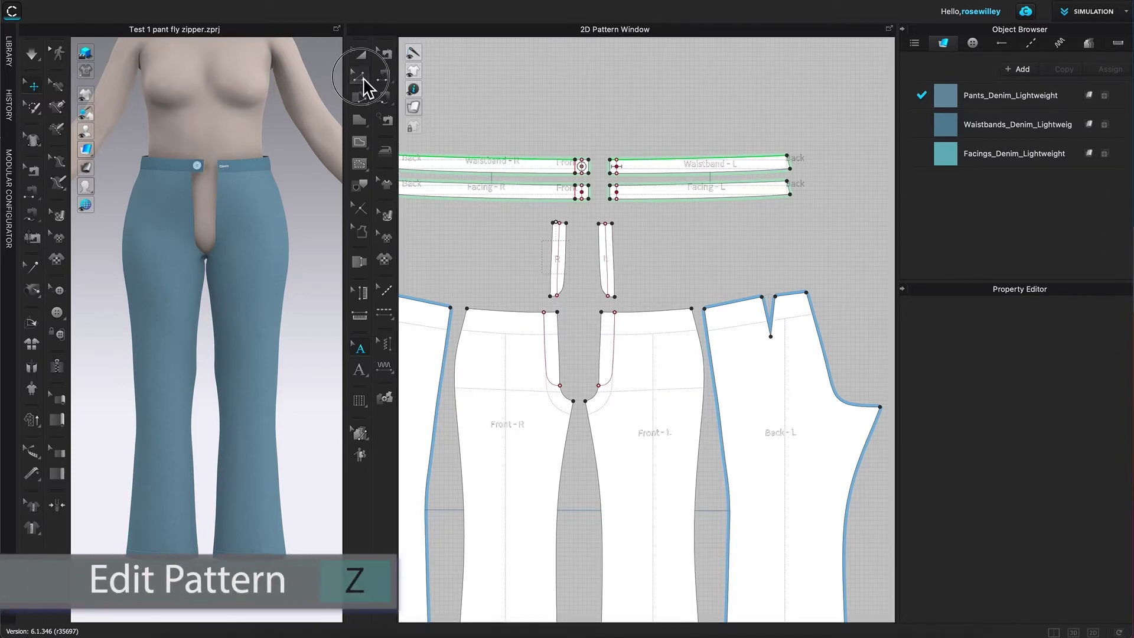
{"action": "left_click", "coordinate": [609, 273]}
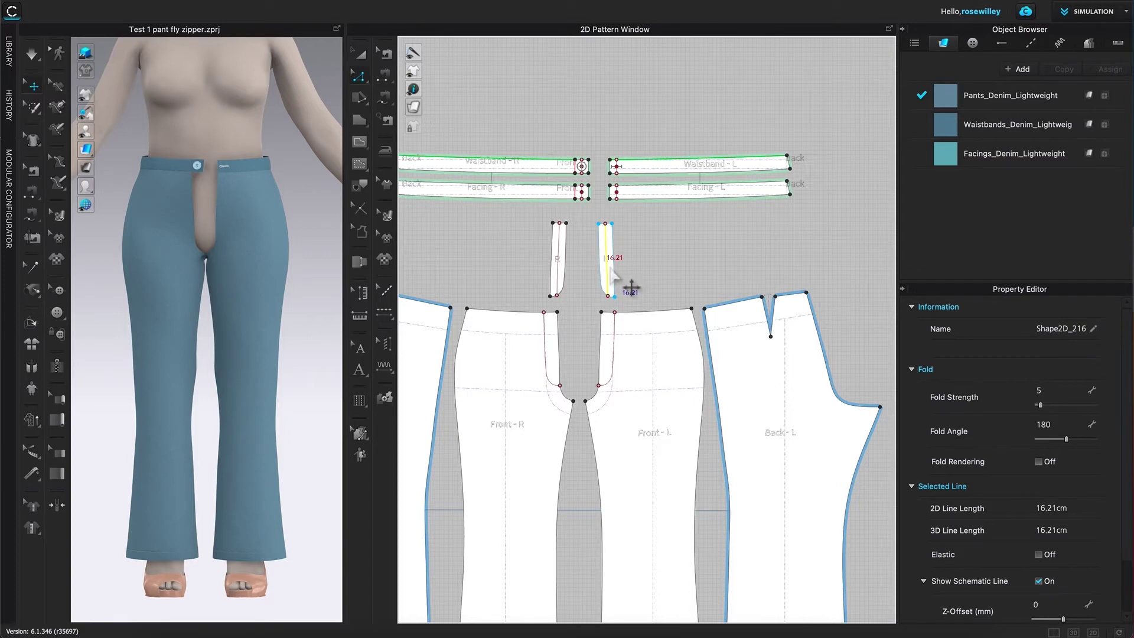
{"action": "scroll", "coordinate": [614, 277], "scroll_direction": "up", "scroll_amount": 2}
{"action": "scroll", "coordinate": [618, 282], "scroll_direction": "up", "scroll_amount": 2}
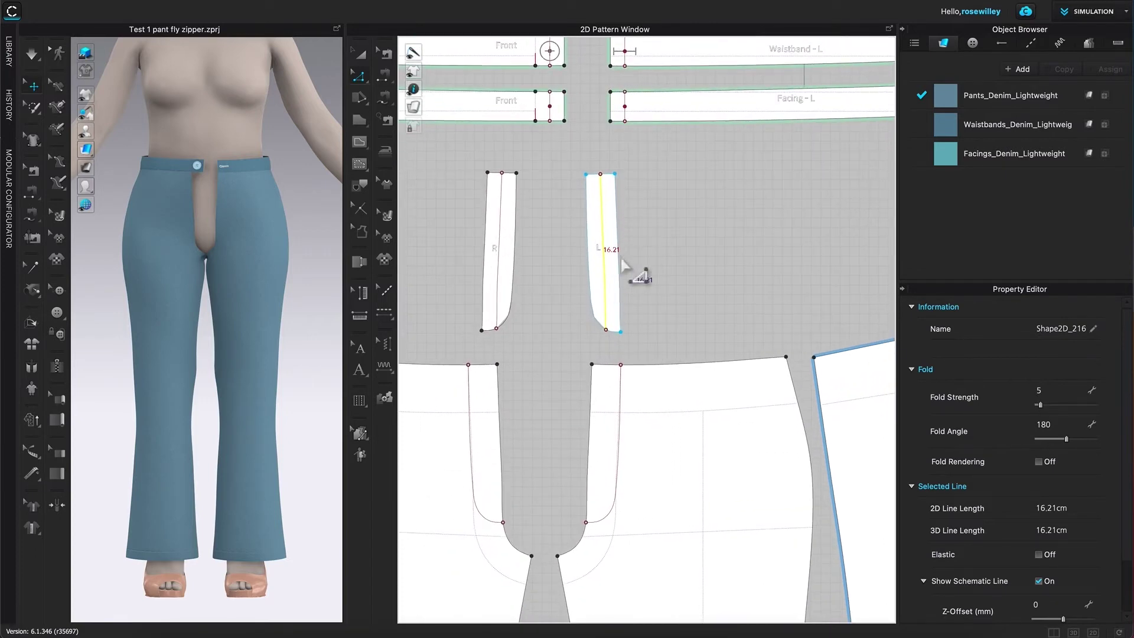
{"action": "scroll", "coordinate": [634, 282], "scroll_direction": "down", "scroll_amount": 2}
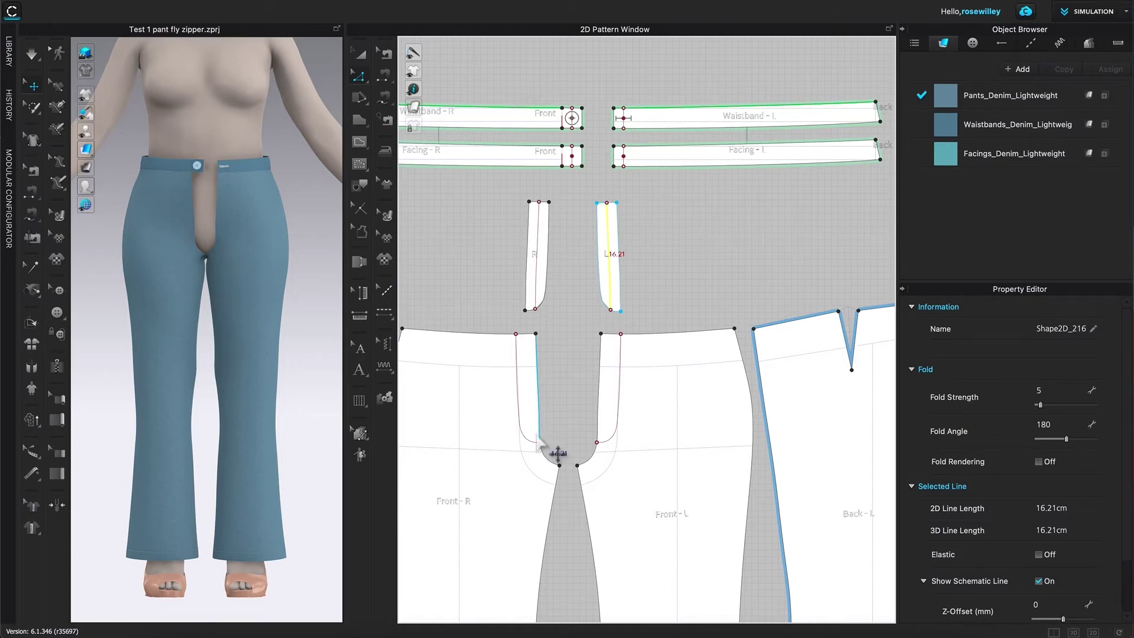
{"action": "scroll", "coordinate": [539, 472], "scroll_direction": "up", "scroll_amount": 2}
{"action": "scroll", "coordinate": [540, 472], "scroll_direction": "up", "scroll_amount": 2}
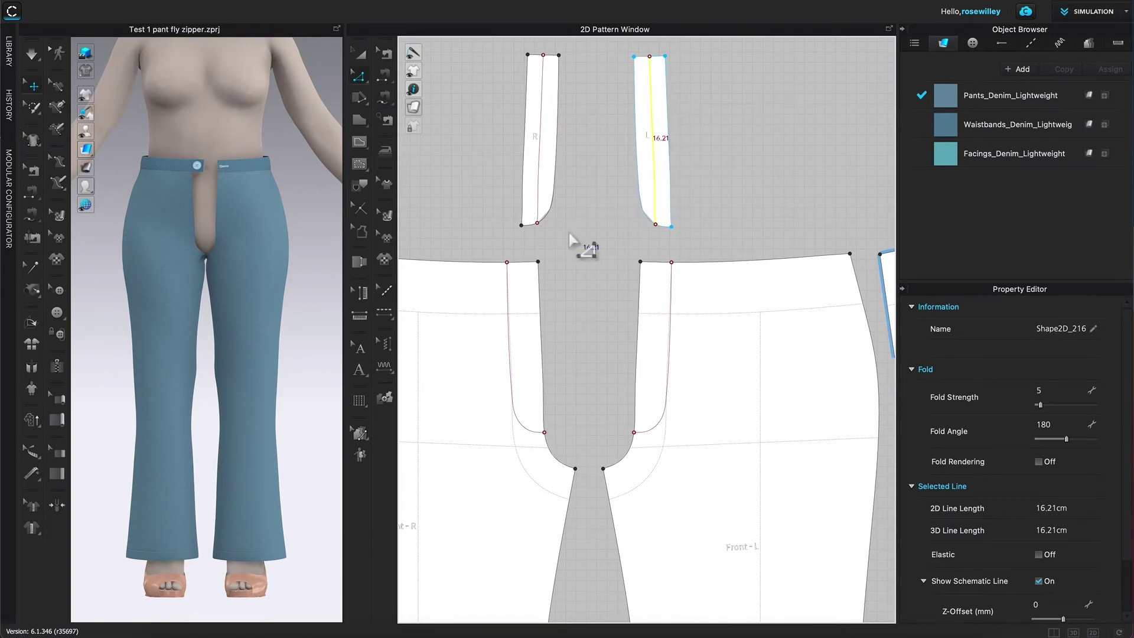
{"action": "left_click", "coordinate": [361, 210]}
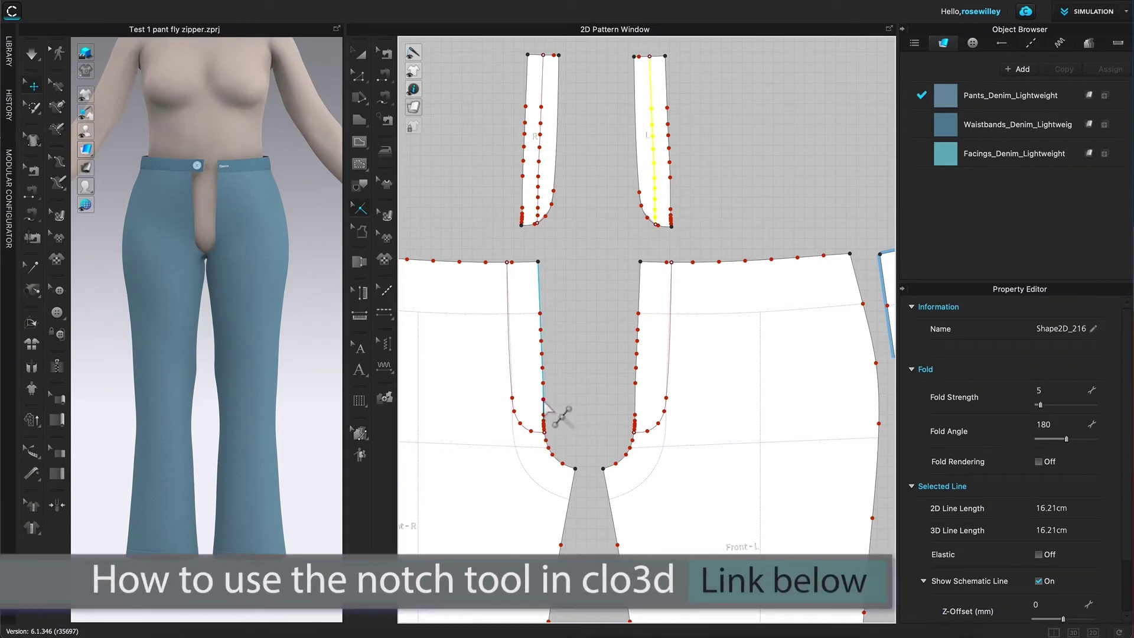
Add a notch on the Front-R crotch line with Line 2 set to 16.21 cm
{"action": "right_click", "coordinate": [544, 403]}
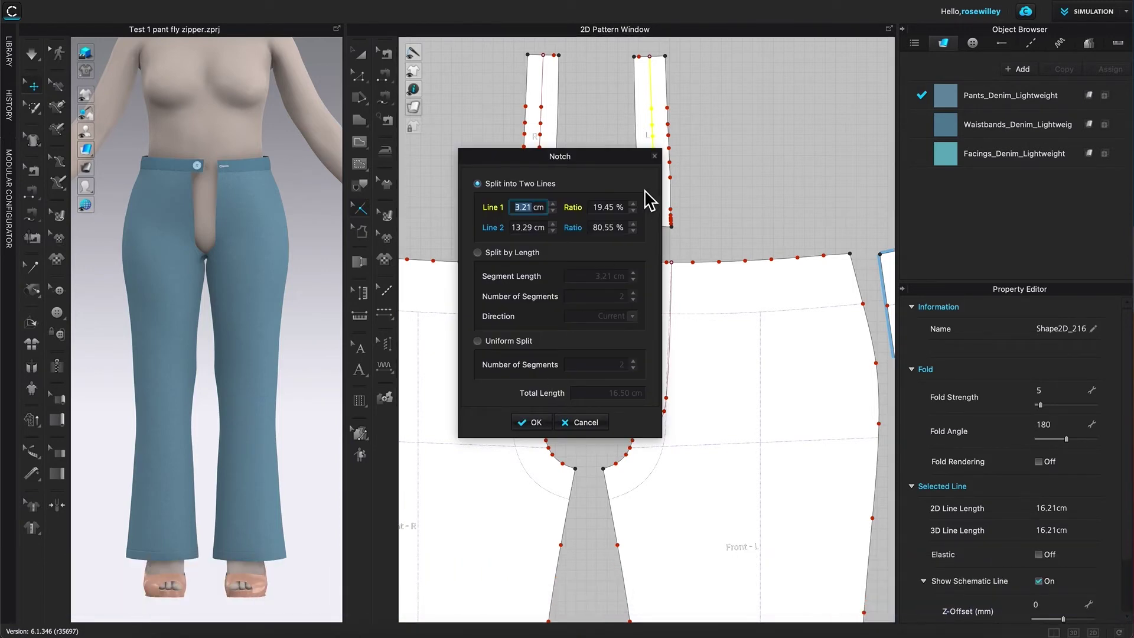
{"action": "left_click_drag", "start_coordinate": [618, 159], "coordinate": [435, 161]}
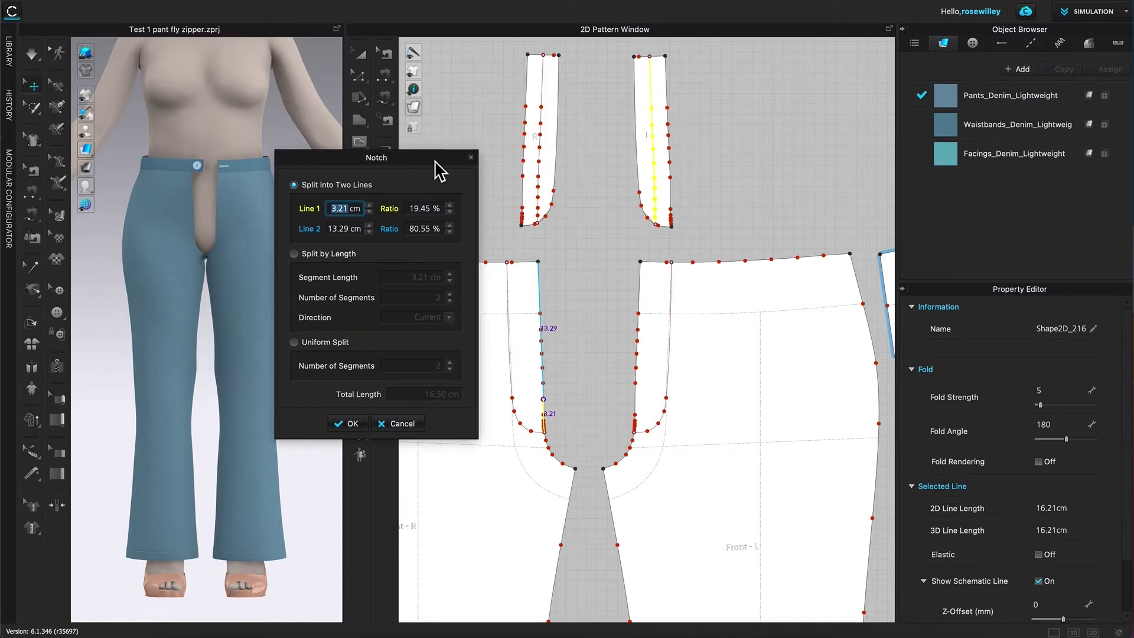
{"action": "left_click_drag", "start_coordinate": [436, 161], "coordinate": [439, 184]}
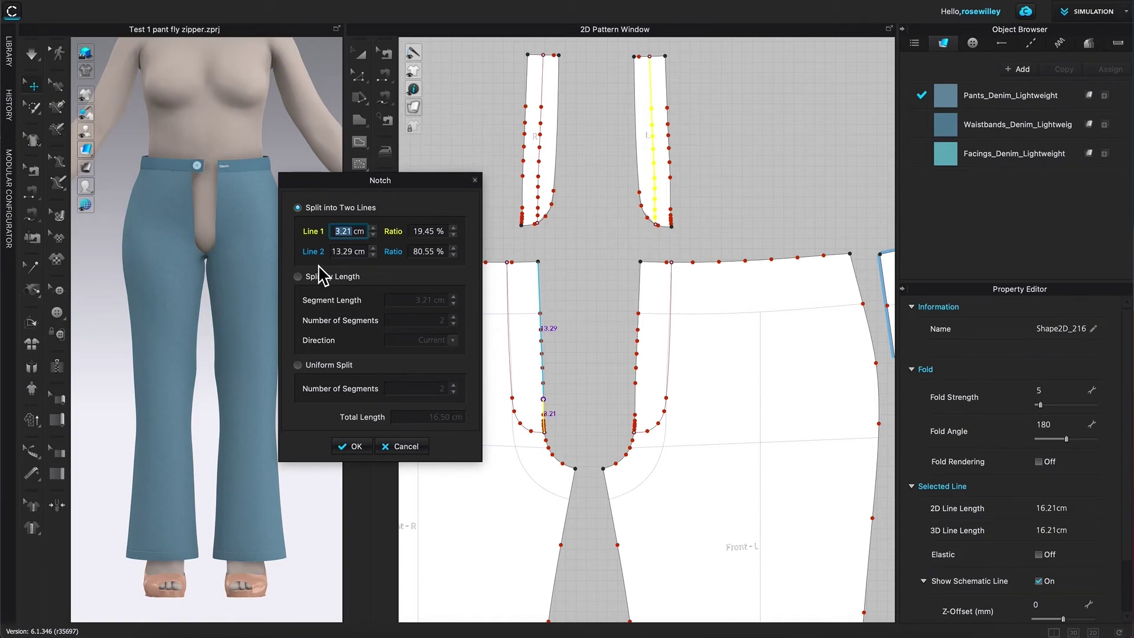
{"action": "left_click", "coordinate": [334, 254]}
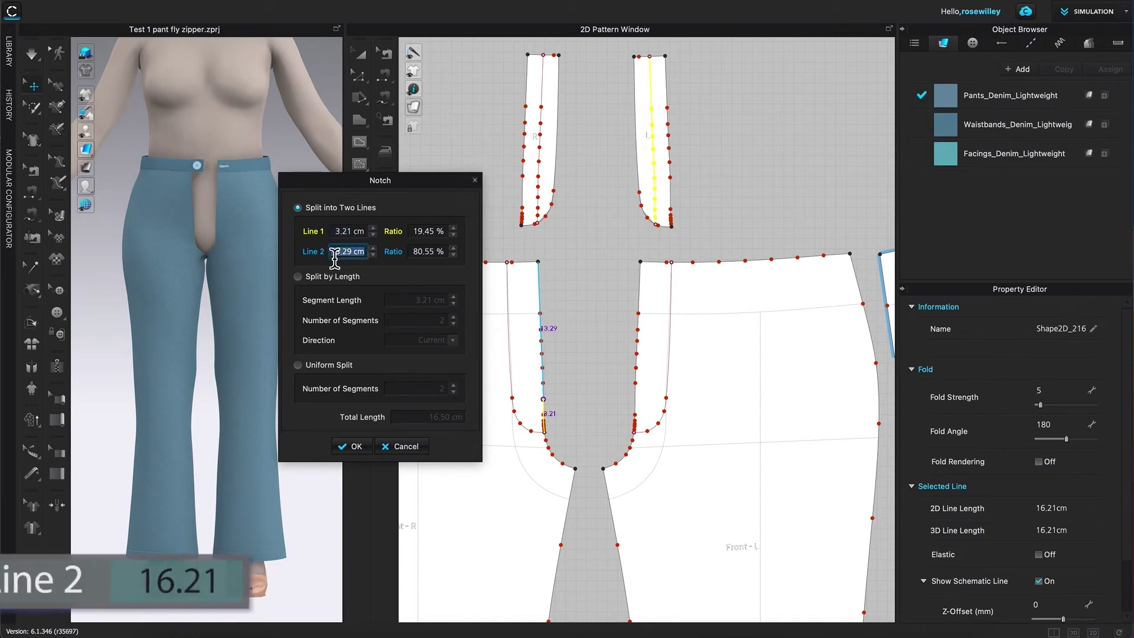
{"action": "type", "text": "16.21"}
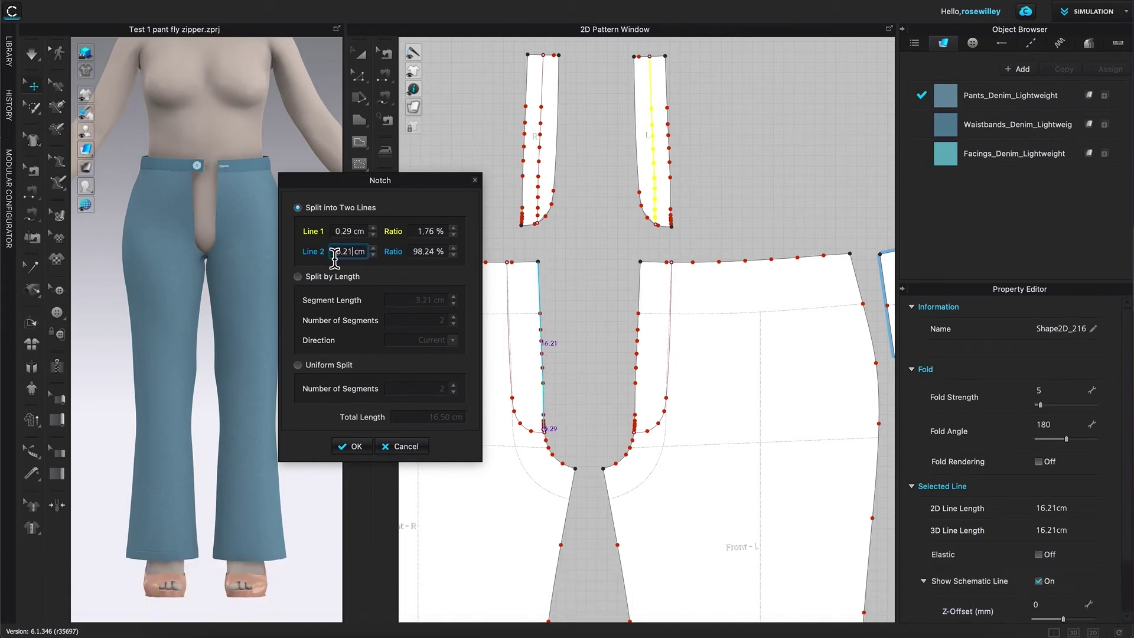
{"action": "left_click", "coordinate": [359, 450]}
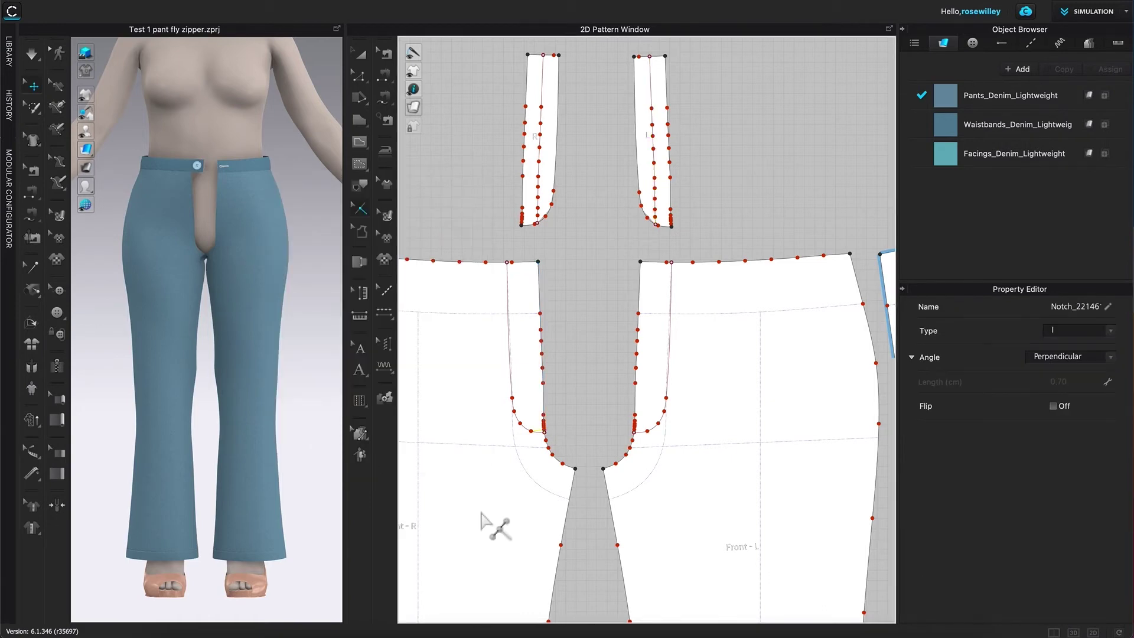
Fix the new notch onto the Front-R crotch curve near the fly's base
{"action": "scroll", "coordinate": [542, 499], "scroll_direction": "up", "scroll_amount": 4}
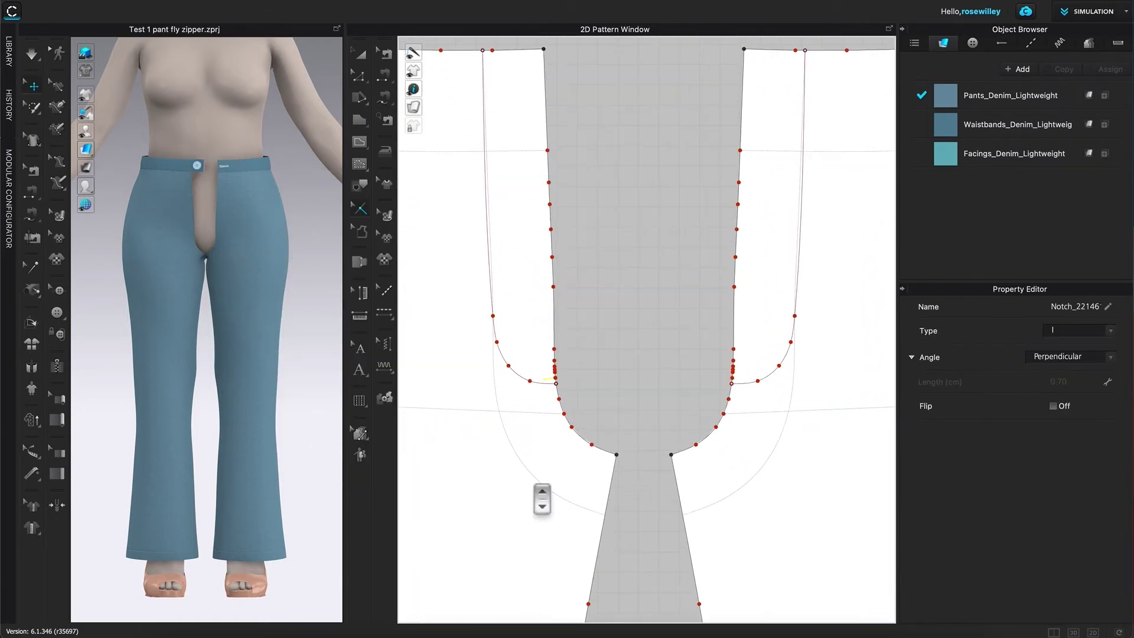
{"action": "scroll", "coordinate": [541, 499], "scroll_direction": "up", "scroll_amount": 3}
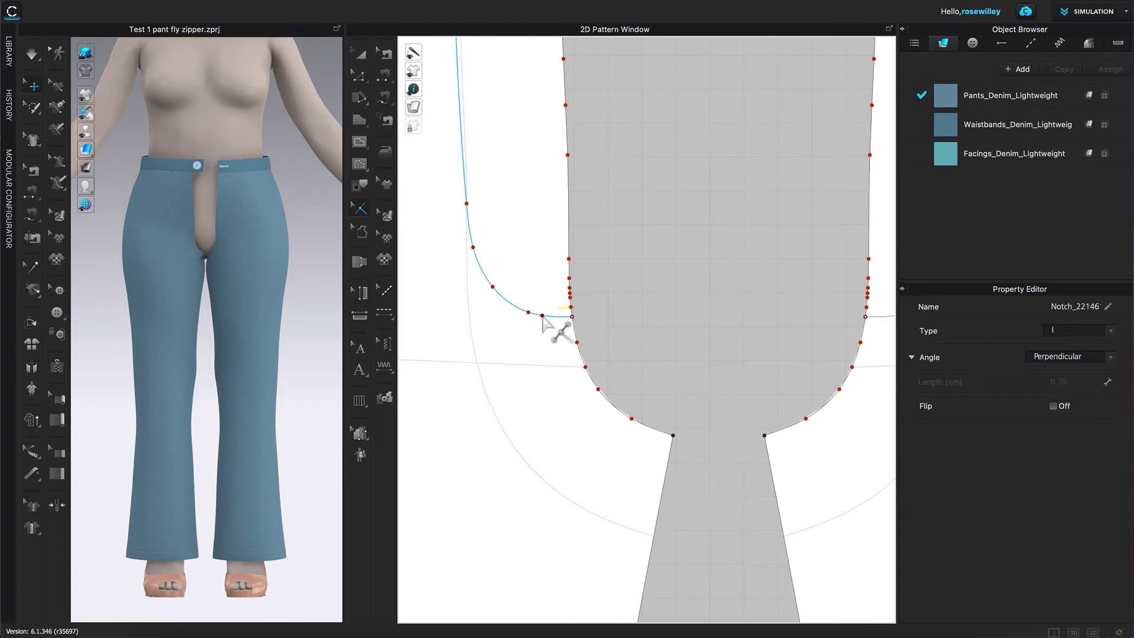
{"action": "left_click", "coordinate": [574, 320]}
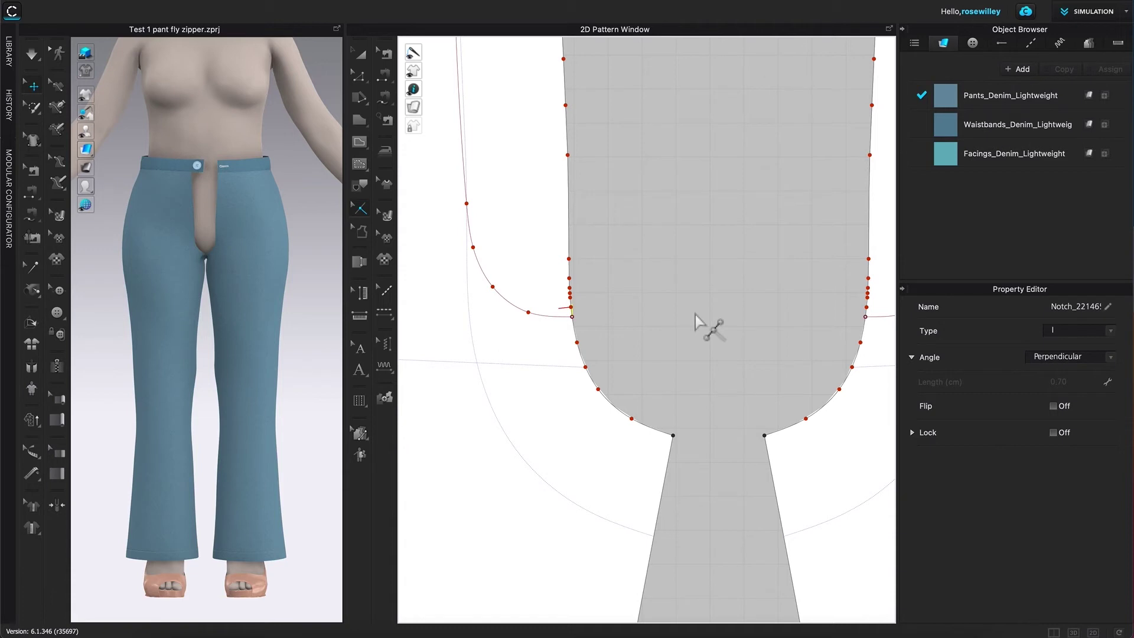
Zoom out and pan to the Front-L crotch area, then pick the Notch tool
{"action": "left_click", "coordinate": [361, 57]}
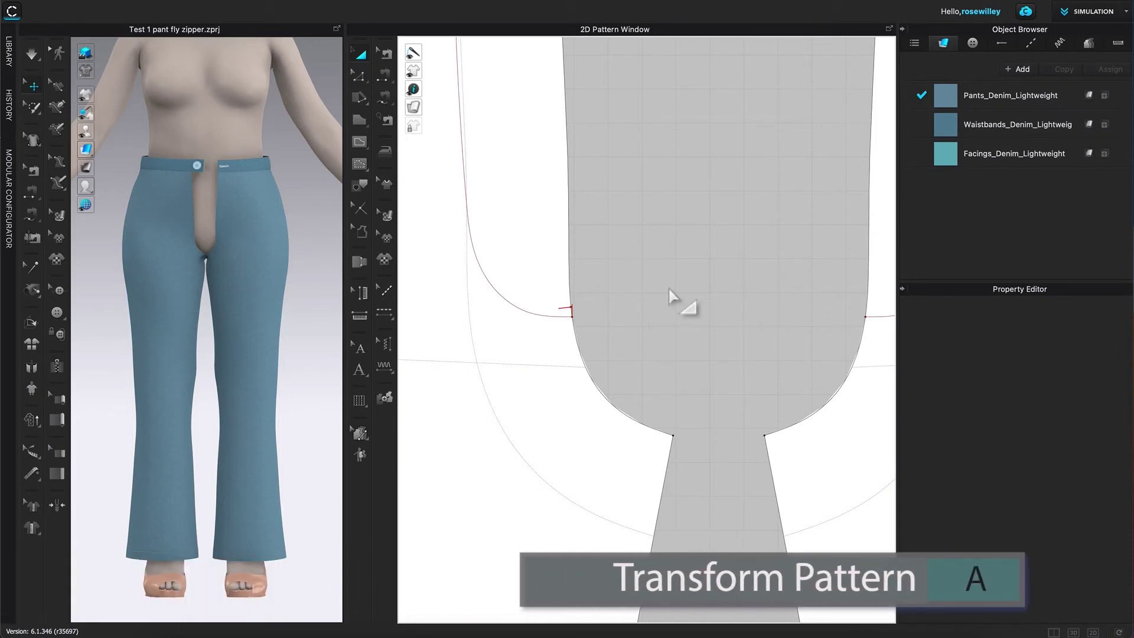
{"action": "scroll", "coordinate": [587, 361], "scroll_direction": "up", "scroll_amount": 2}
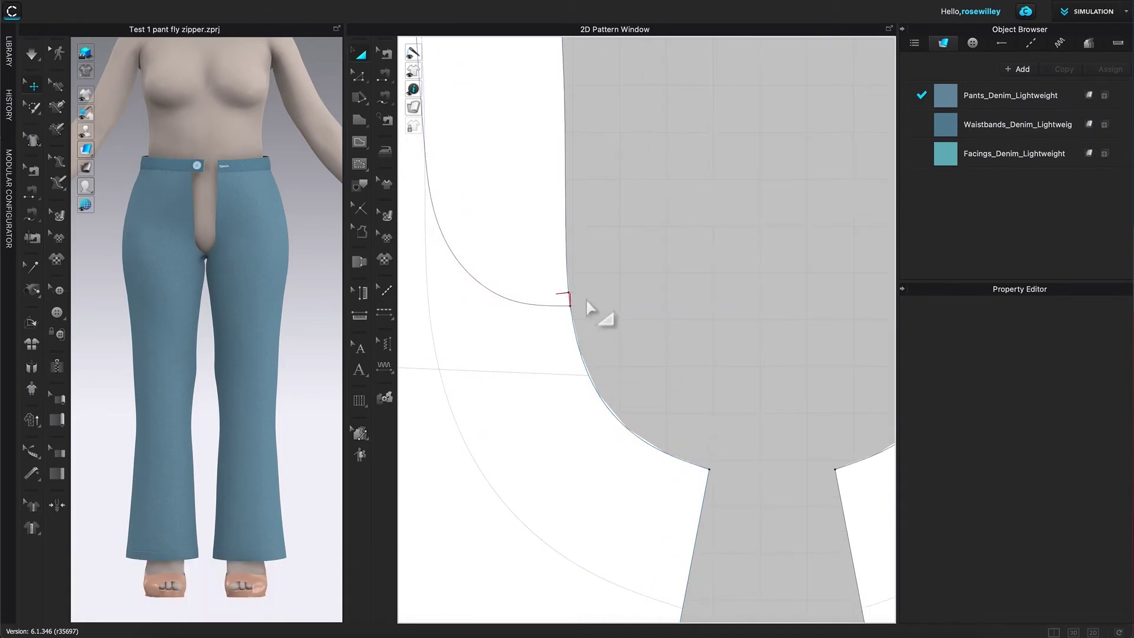
{"action": "scroll", "coordinate": [679, 316], "scroll_direction": "down", "scroll_amount": 3}
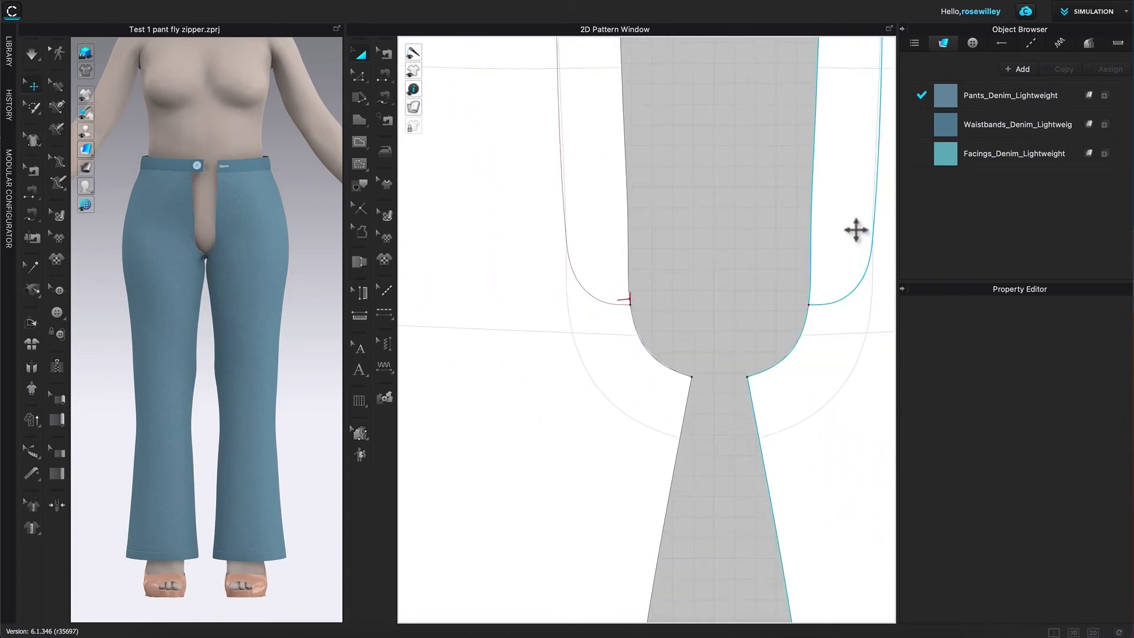
{"action": "scroll", "coordinate": [856, 235], "scroll_direction": "down", "scroll_amount": 3}
{"action": "scroll", "coordinate": [857, 236], "scroll_direction": "down", "scroll_amount": 3}
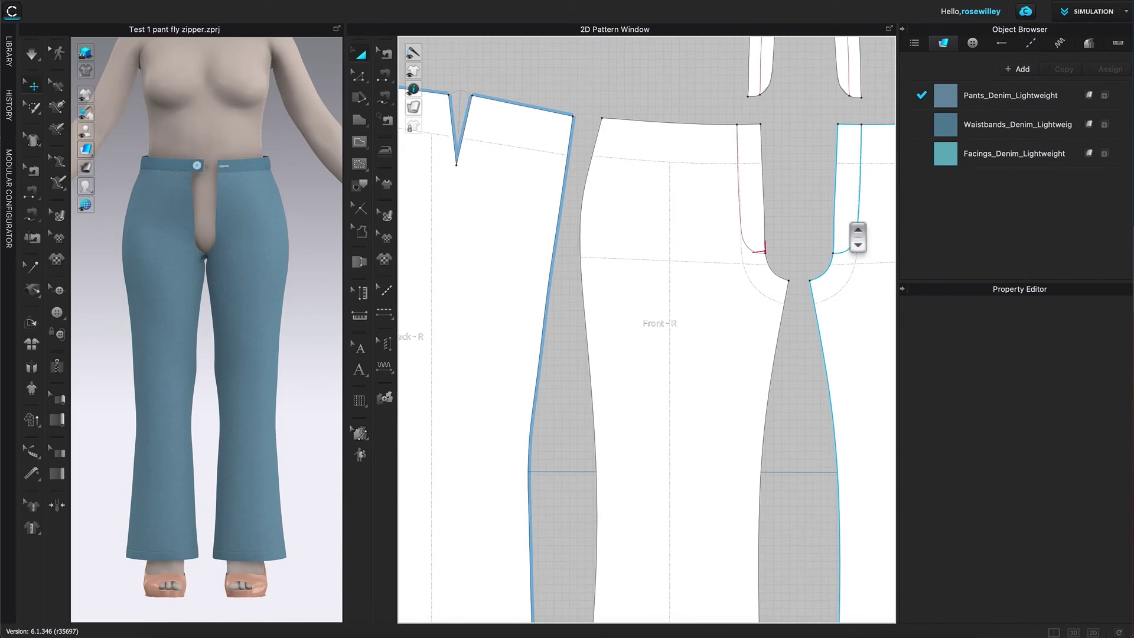
{"action": "right_click_drag", "start_coordinate": [809, 419], "coordinate": [722, 423]}
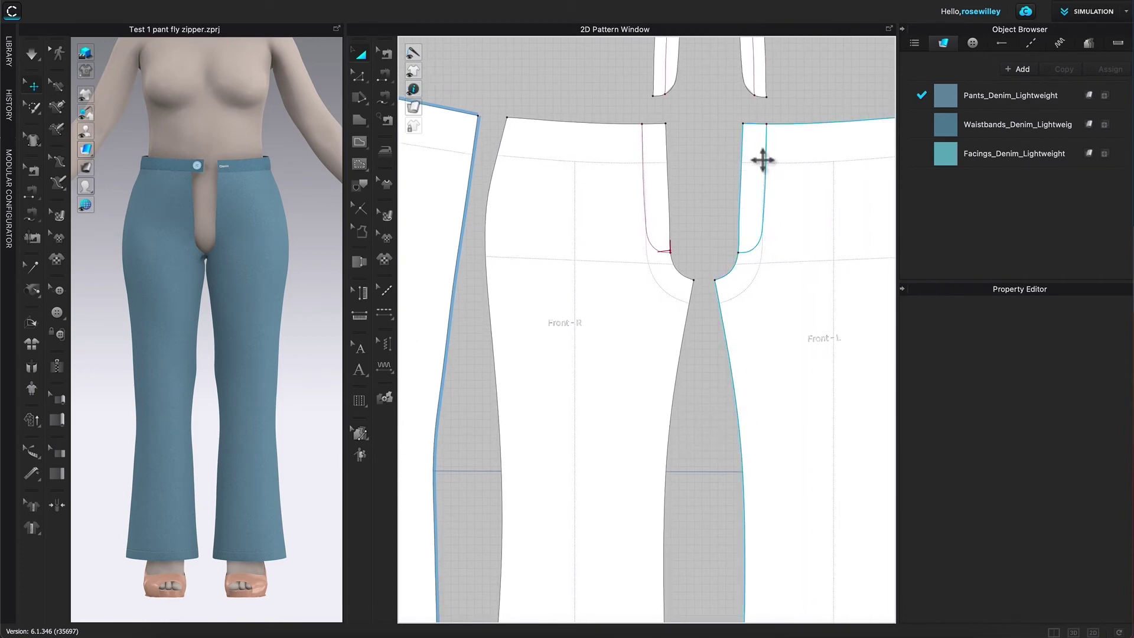
{"action": "left_click", "coordinate": [361, 211]}
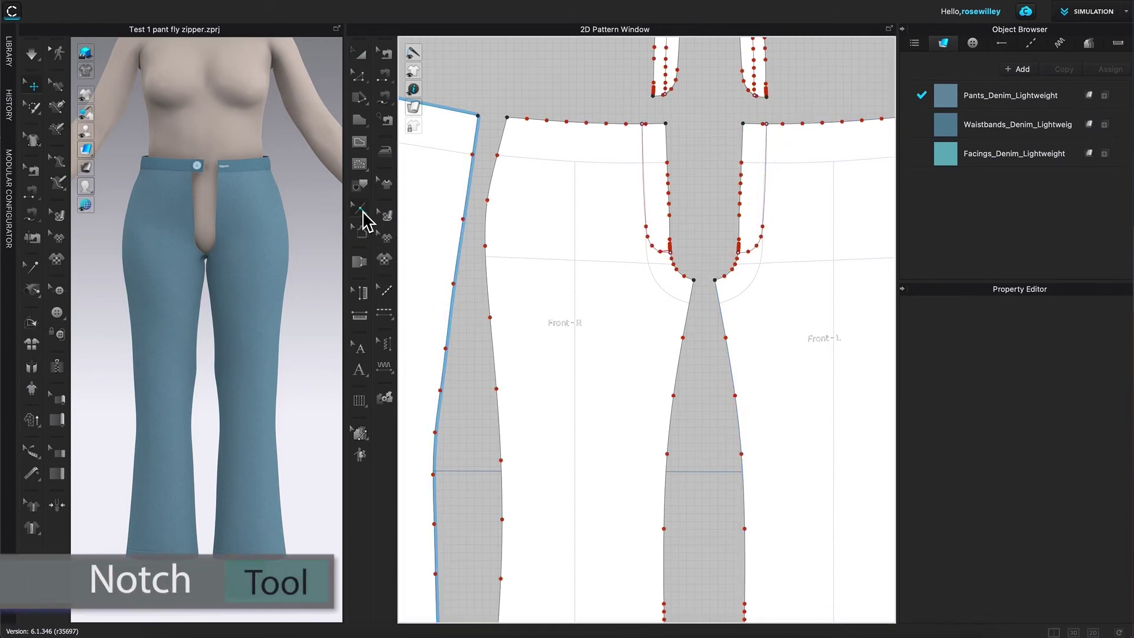
Notch the Front-L fly curve with Line 2 at 16.21 cm, matching the right front
{"action": "right_click", "coordinate": [741, 233]}
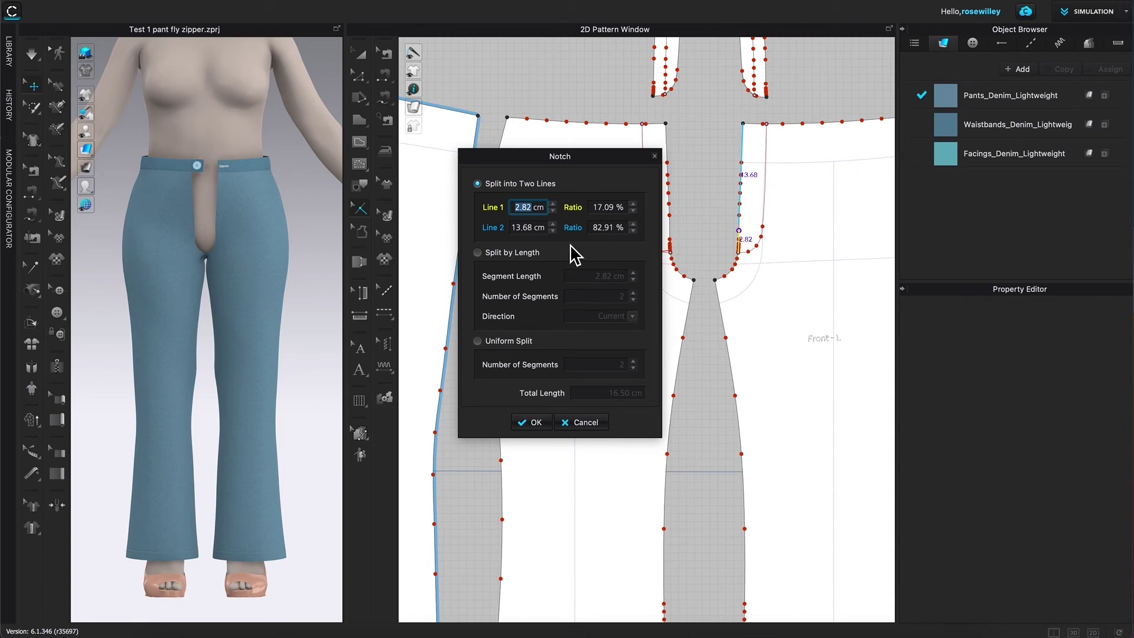
{"action": "left_click", "coordinate": [514, 230]}
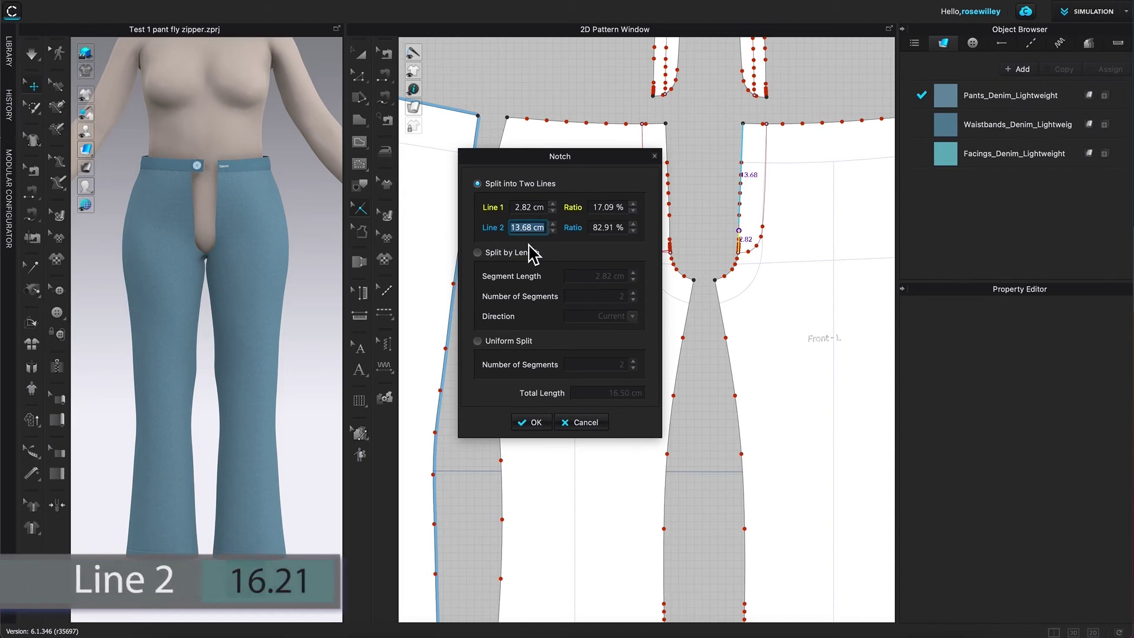
{"action": "type", "text": "16.21"}
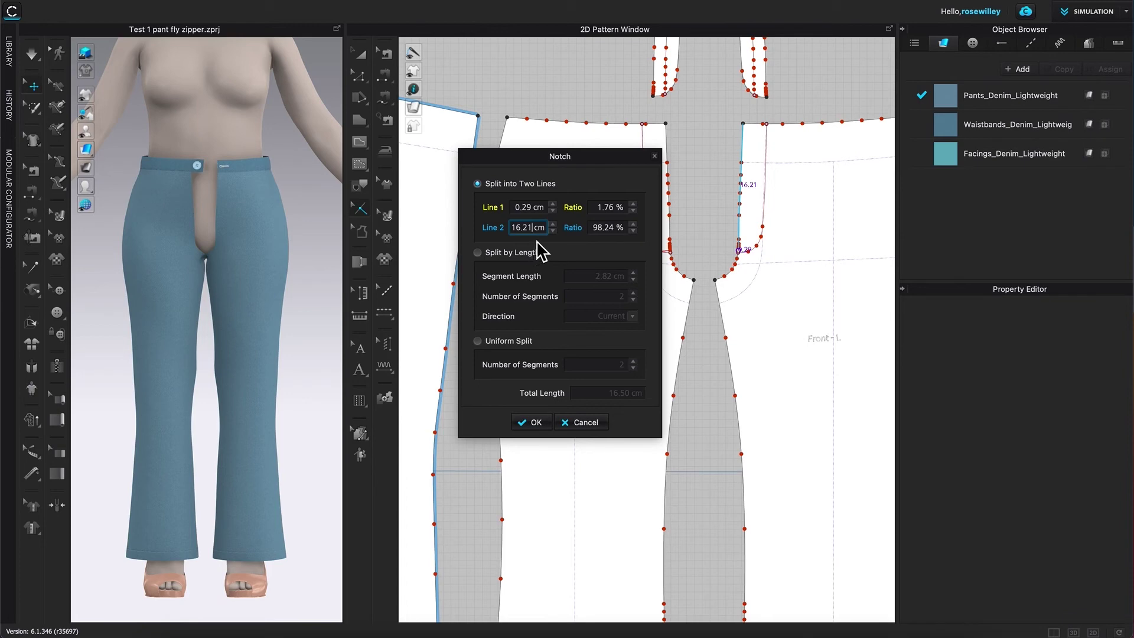
{"action": "left_click", "coordinate": [535, 423]}
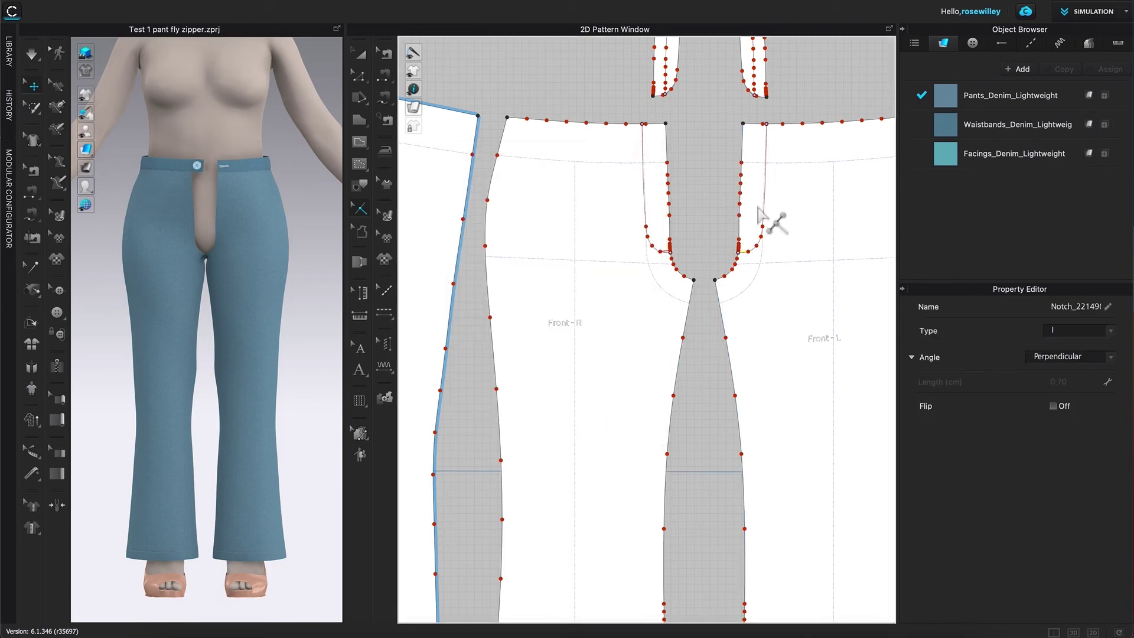
{"action": "scroll", "coordinate": [756, 203], "scroll_direction": "up", "scroll_amount": 6}
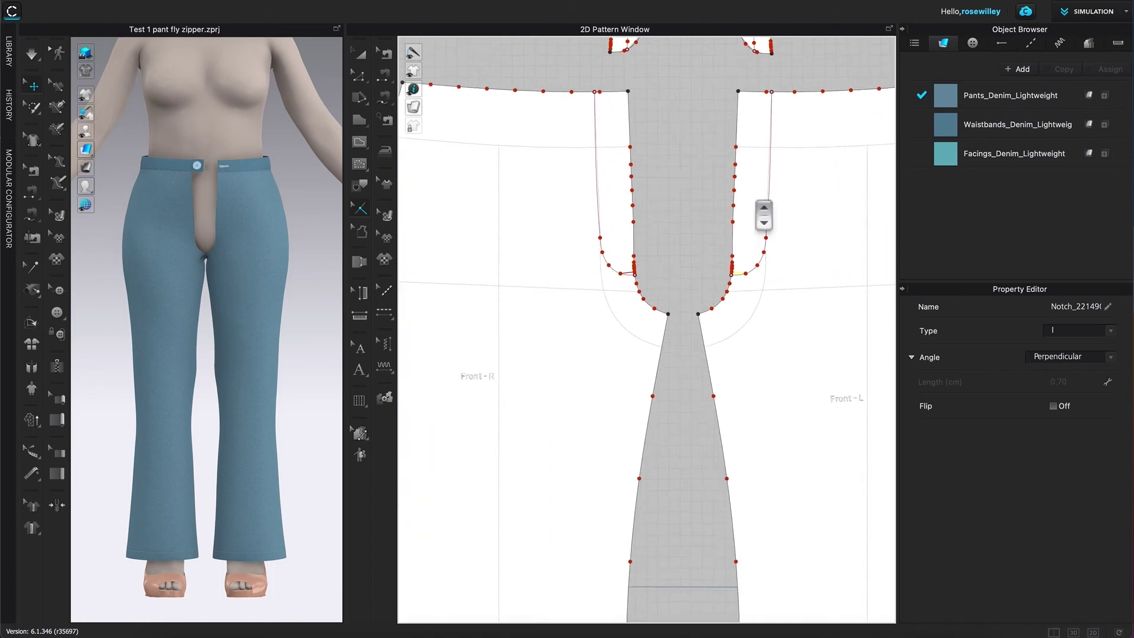
{"action": "scroll", "coordinate": [755, 203], "scroll_direction": "up", "scroll_amount": 2}
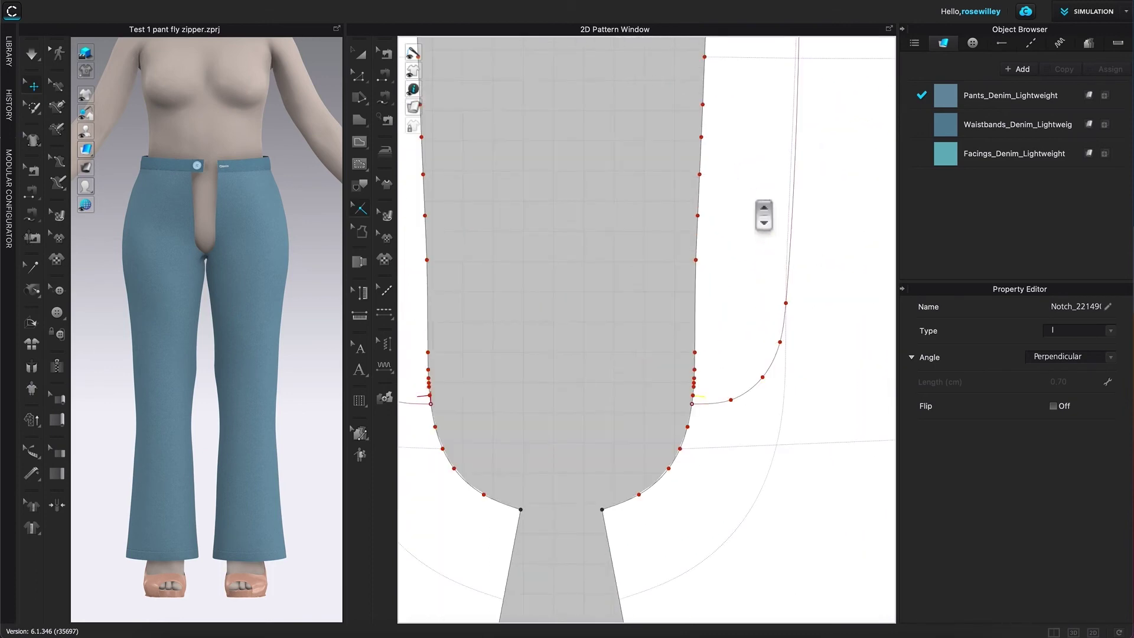
{"action": "left_click", "coordinate": [693, 404]}
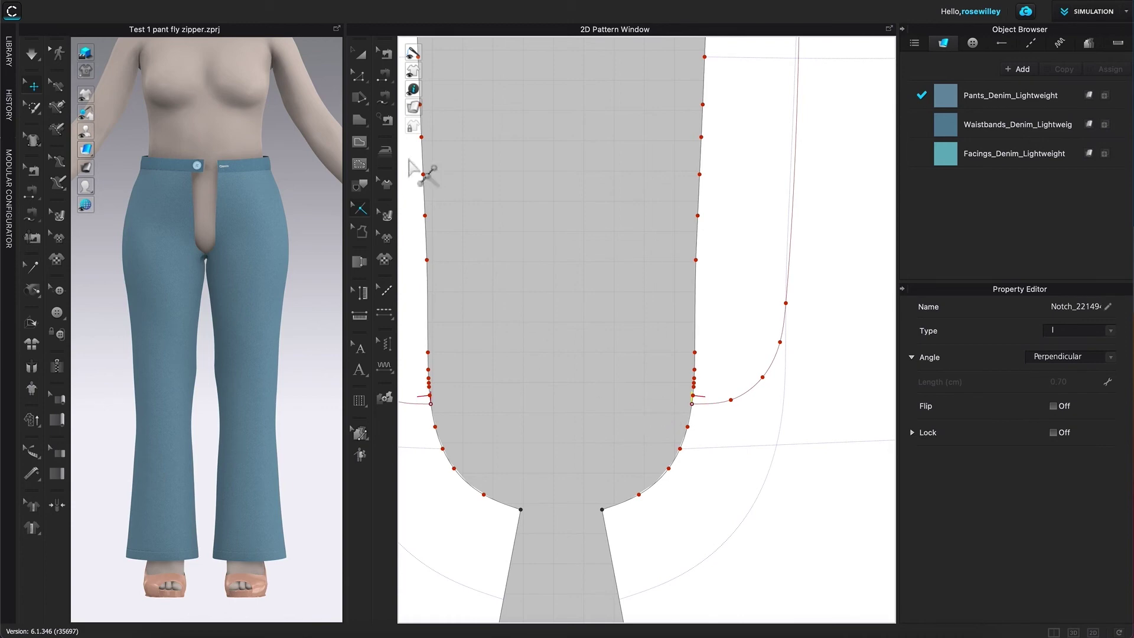
{"action": "left_click", "coordinate": [361, 56]}
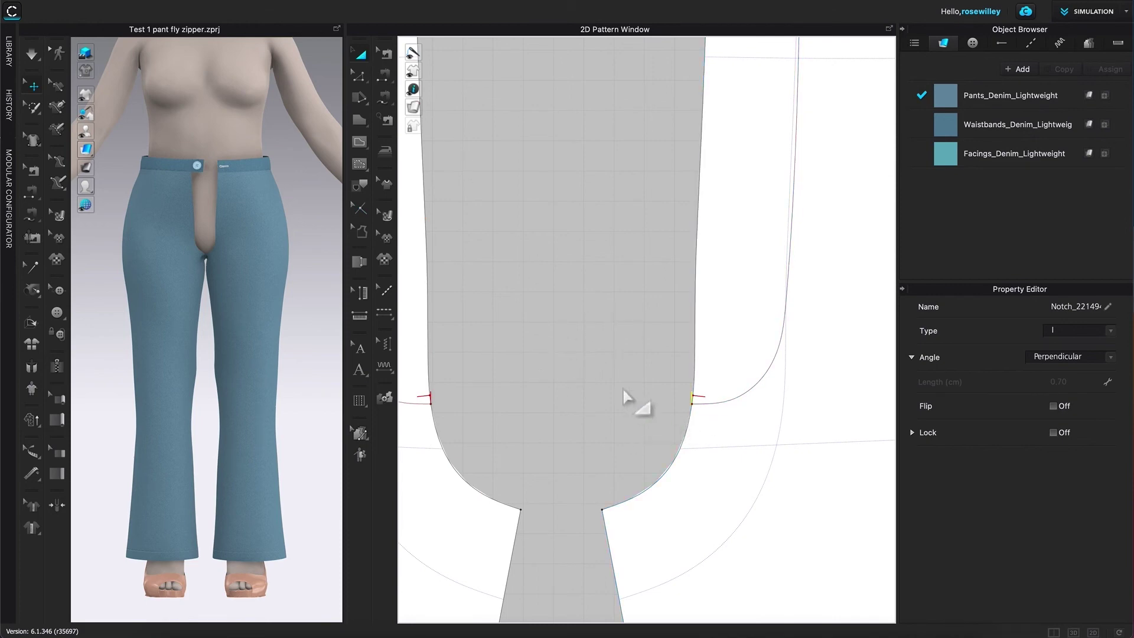
{"action": "key", "text": "Escape"}
{"action": "scroll", "coordinate": [626, 396], "scroll_direction": "down", "scroll_amount": 5}
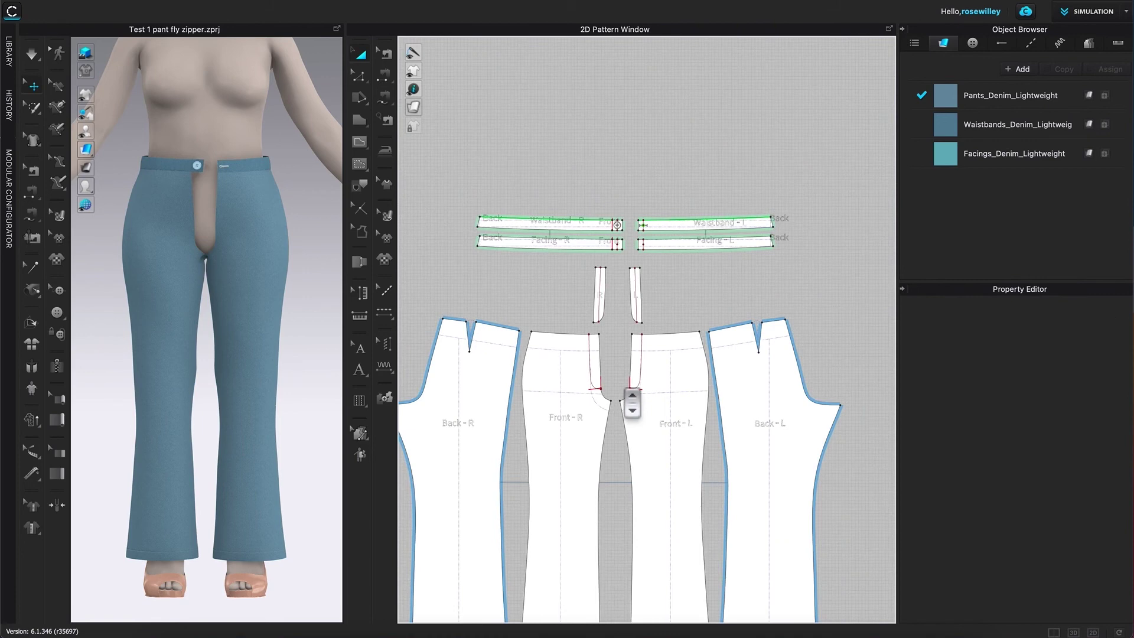
{"action": "scroll", "coordinate": [630, 390], "scroll_direction": "up", "scroll_amount": 5}
{"action": "scroll", "coordinate": [625, 377], "scroll_direction": "down", "scroll_amount": 3}
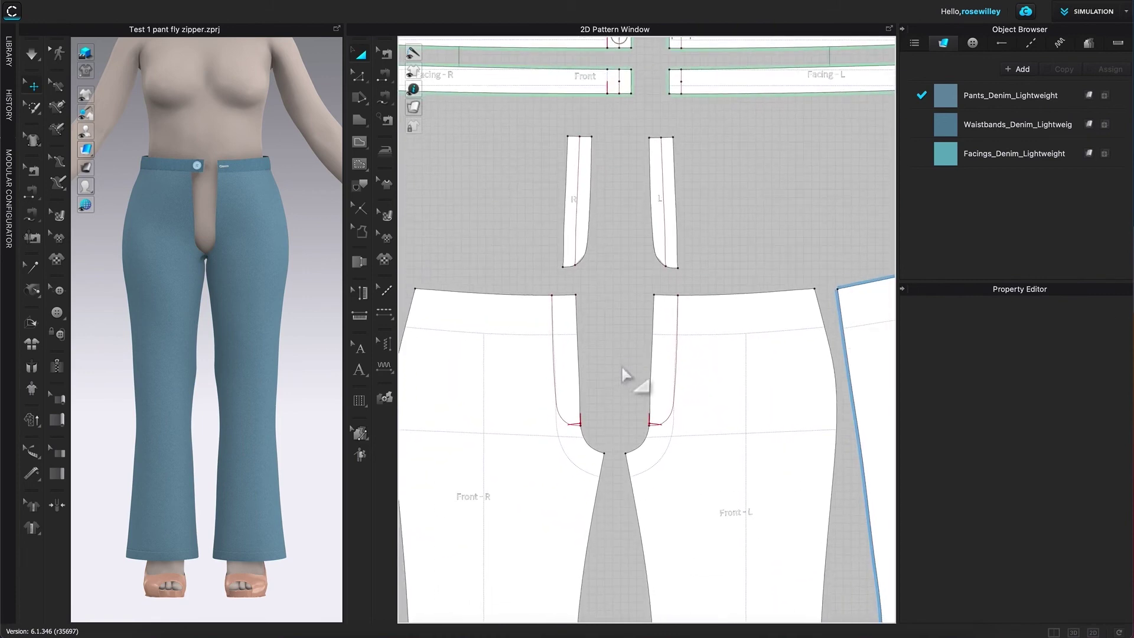
{"action": "left_click", "coordinate": [582, 461]}
{"action": "scroll", "coordinate": [582, 464], "scroll_direction": "up", "scroll_amount": 5}
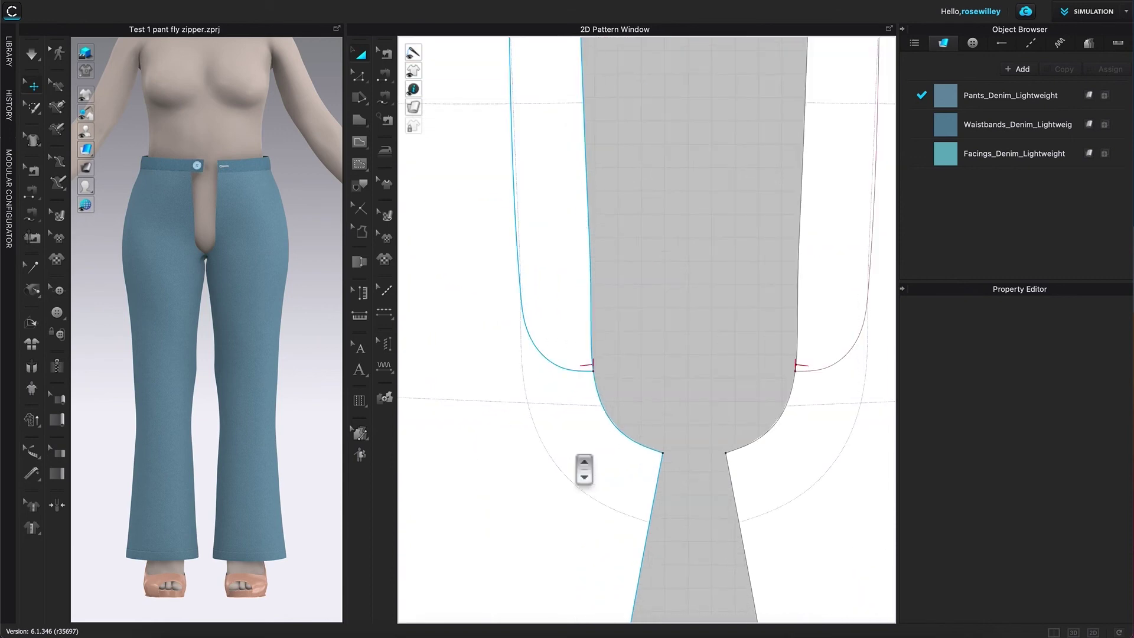
{"action": "left_click", "coordinate": [600, 224]}
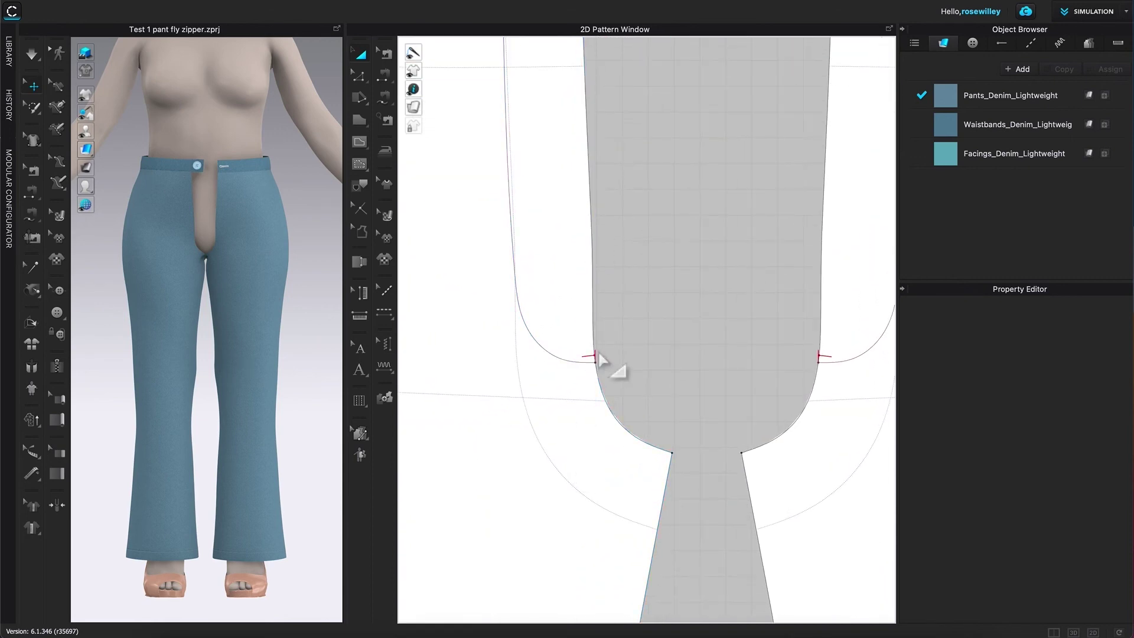
{"action": "scroll", "coordinate": [600, 358], "scroll_direction": "up", "scroll_amount": 3}
{"action": "left_click", "coordinate": [599, 377]}
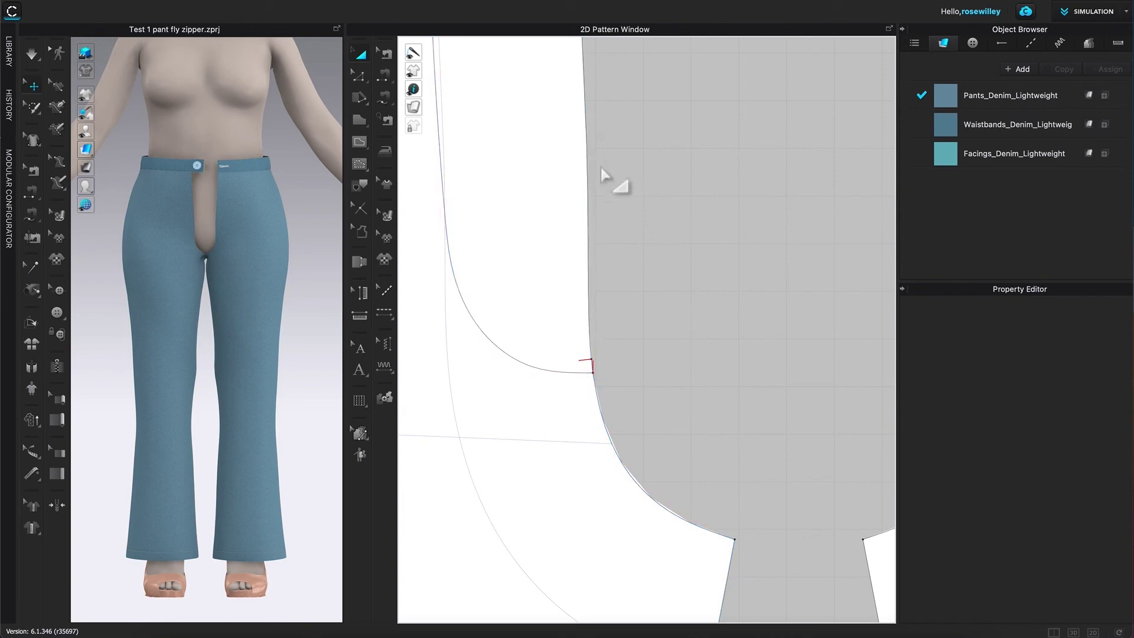
{"action": "scroll", "coordinate": [679, 230], "scroll_direction": "down", "scroll_amount": 1}
{"action": "scroll", "coordinate": [679, 230], "scroll_direction": "down", "scroll_amount": 6}
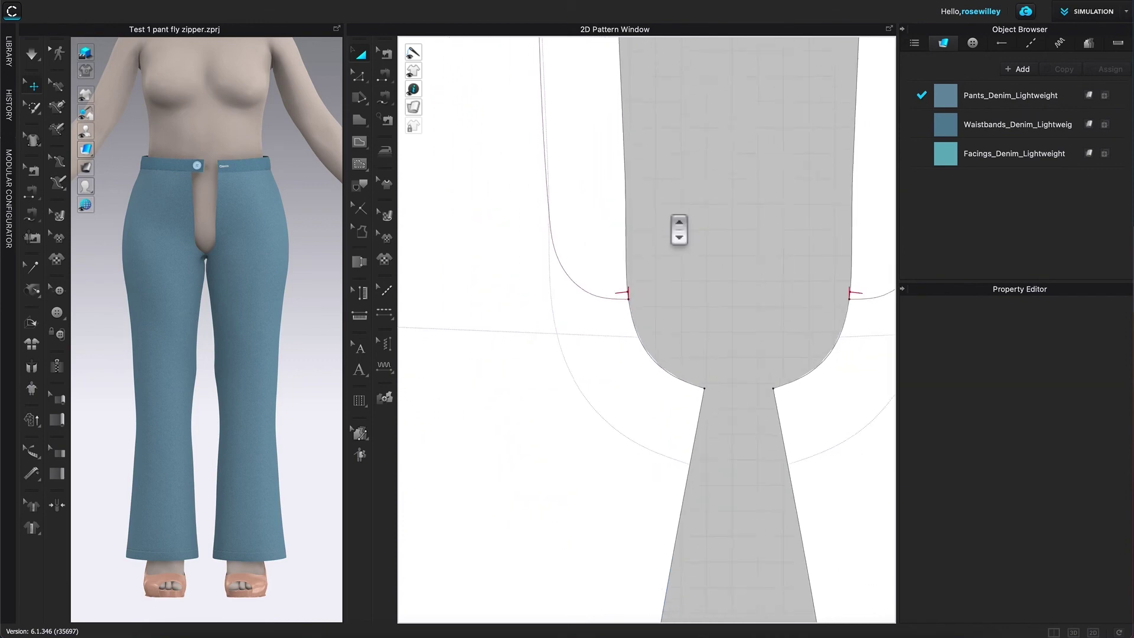
{"action": "scroll", "coordinate": [679, 229], "scroll_direction": "down", "scroll_amount": 3}
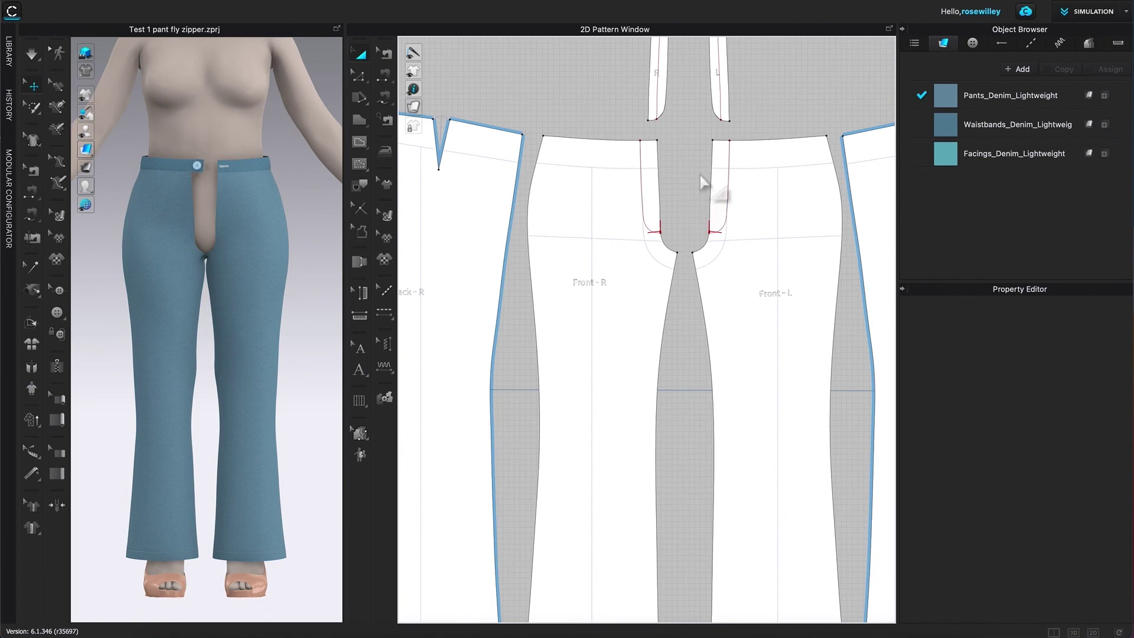
{"action": "scroll", "coordinate": [775, 101], "scroll_direction": "down", "scroll_amount": 5}
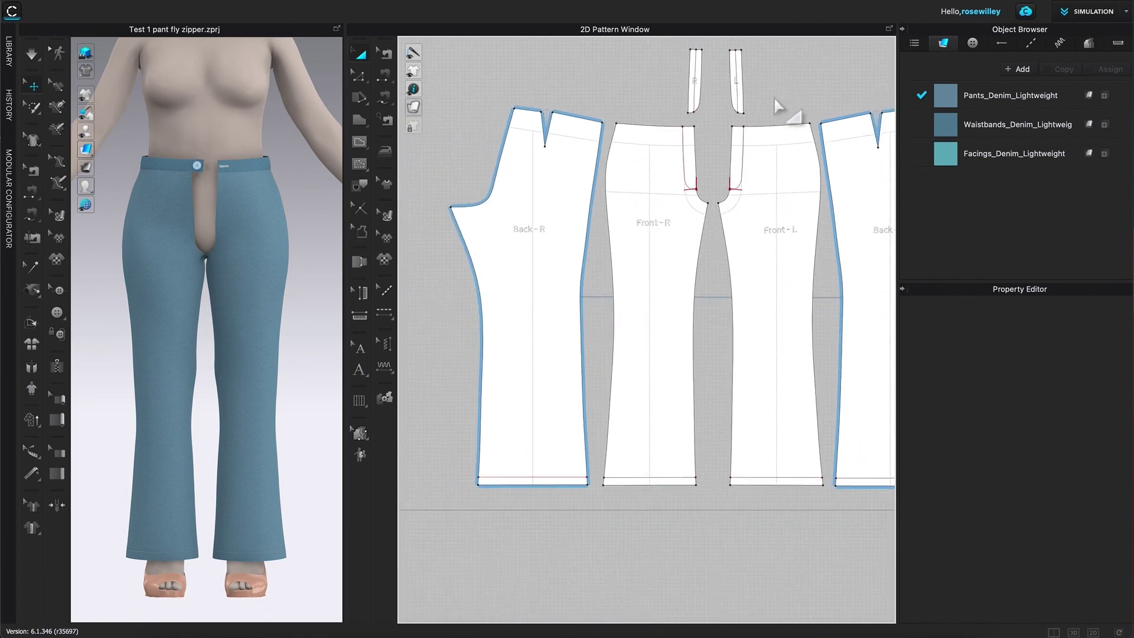
{"action": "right_click_drag", "start_coordinate": [789, 90], "coordinate": [734, 243]}
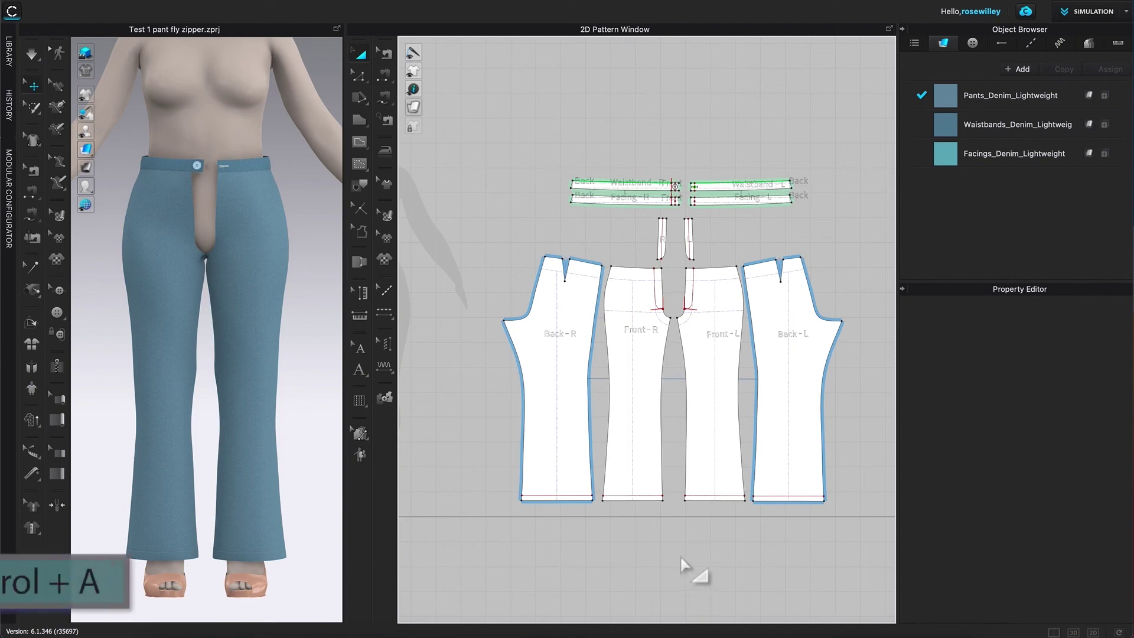
Strengthen all pattern pieces, deselect them, and rotate the view to check the closed fly
{"action": "key", "text": "ctrl+a"}
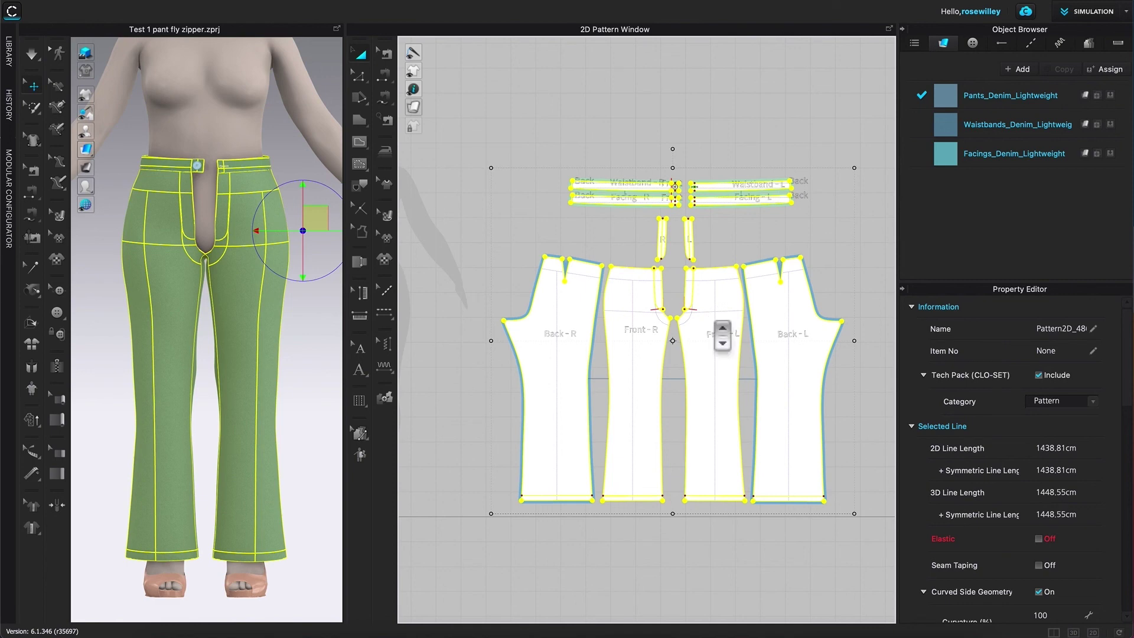
{"action": "right_click", "coordinate": [713, 341]}
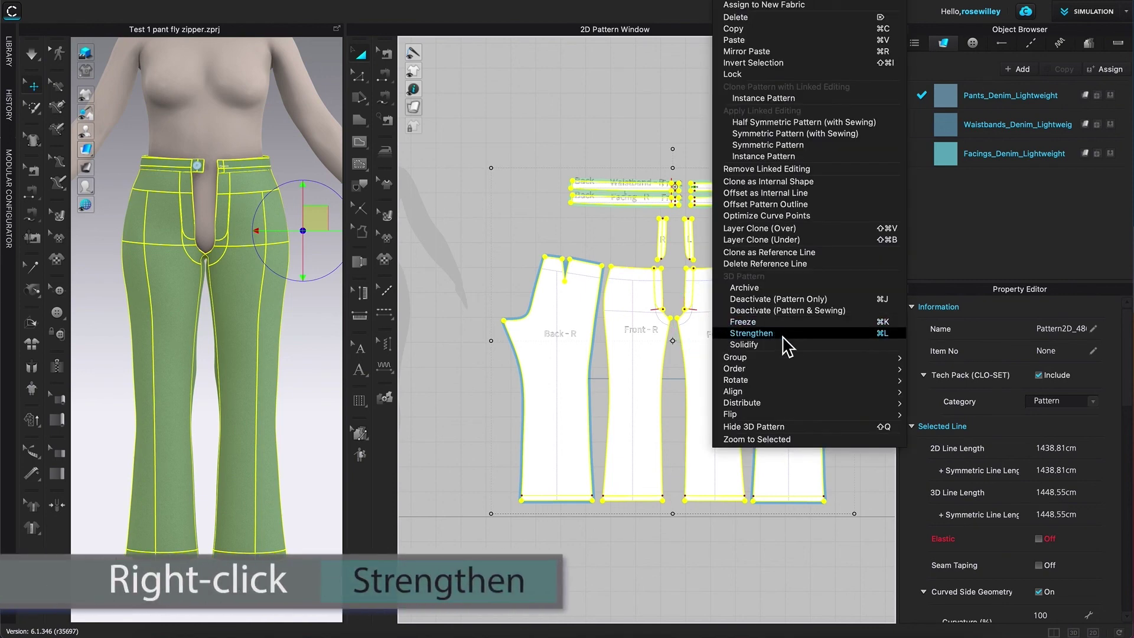
{"action": "left_click", "coordinate": [789, 349]}
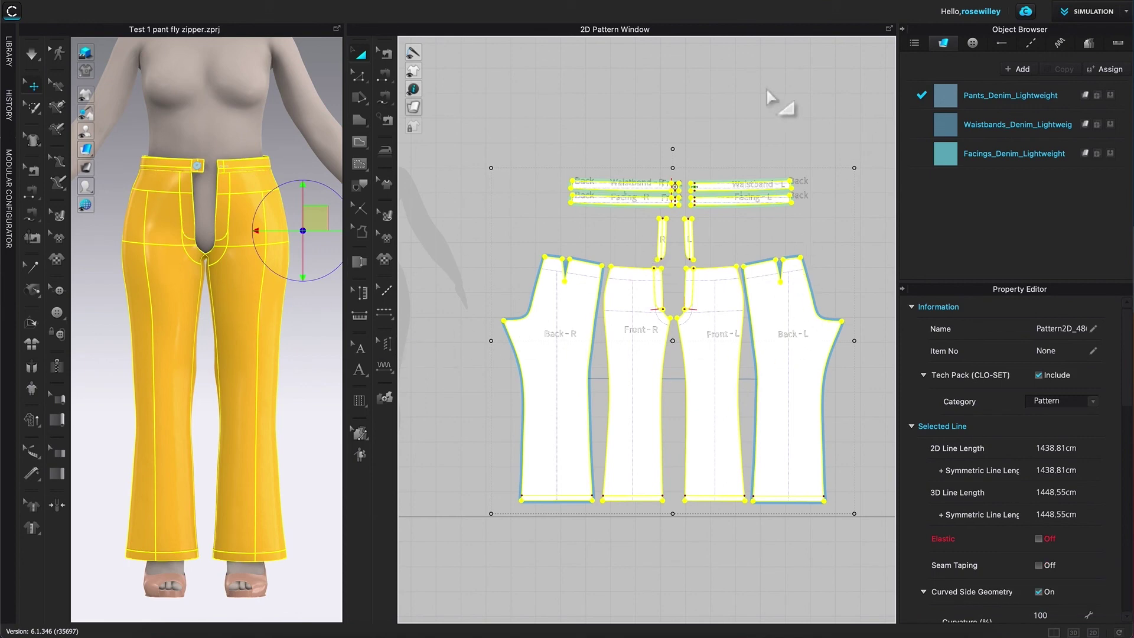
{"action": "left_click", "coordinate": [738, 115]}
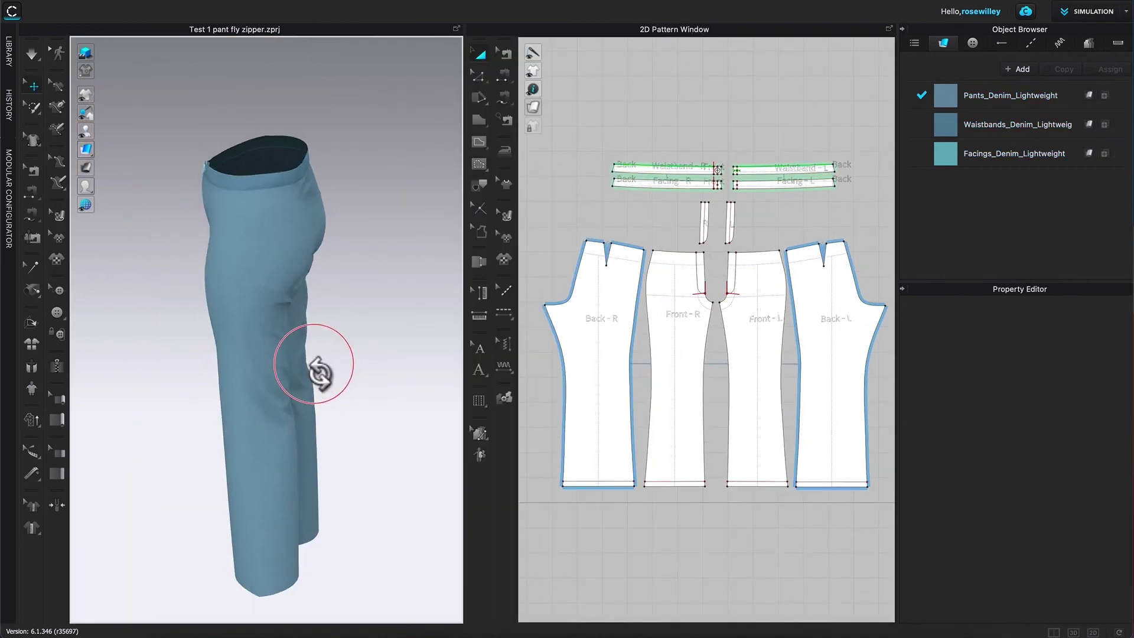
{"action": "right_click_drag", "start_coordinate": [318, 369], "coordinate": [417, 362]}
{"action": "scroll", "coordinate": [426, 202], "scroll_direction": "up", "scroll_amount": 3}
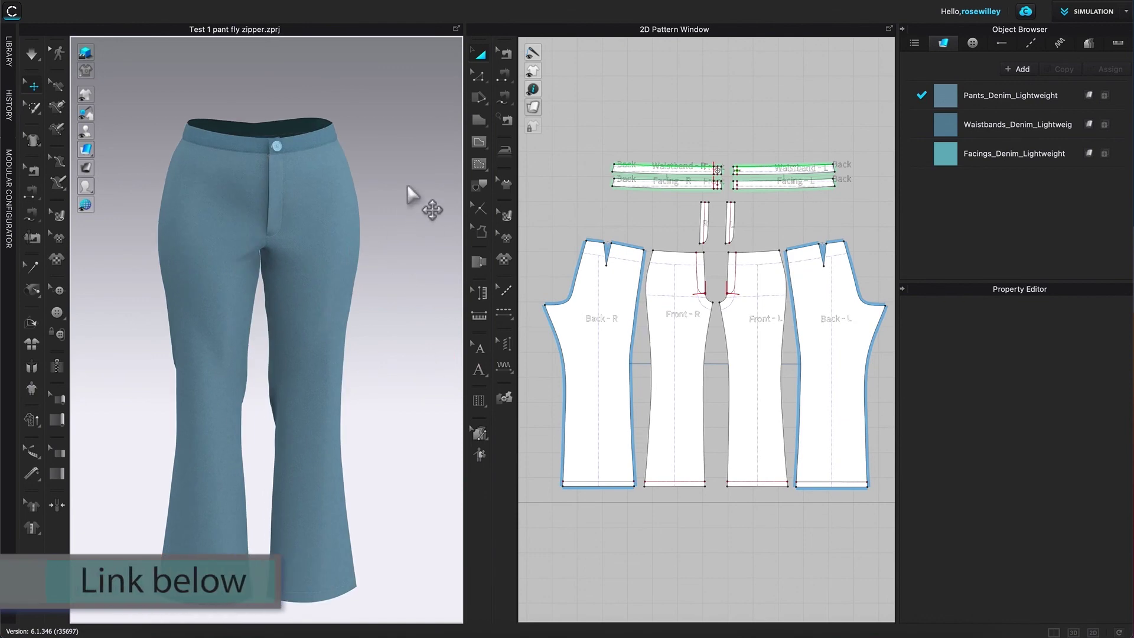